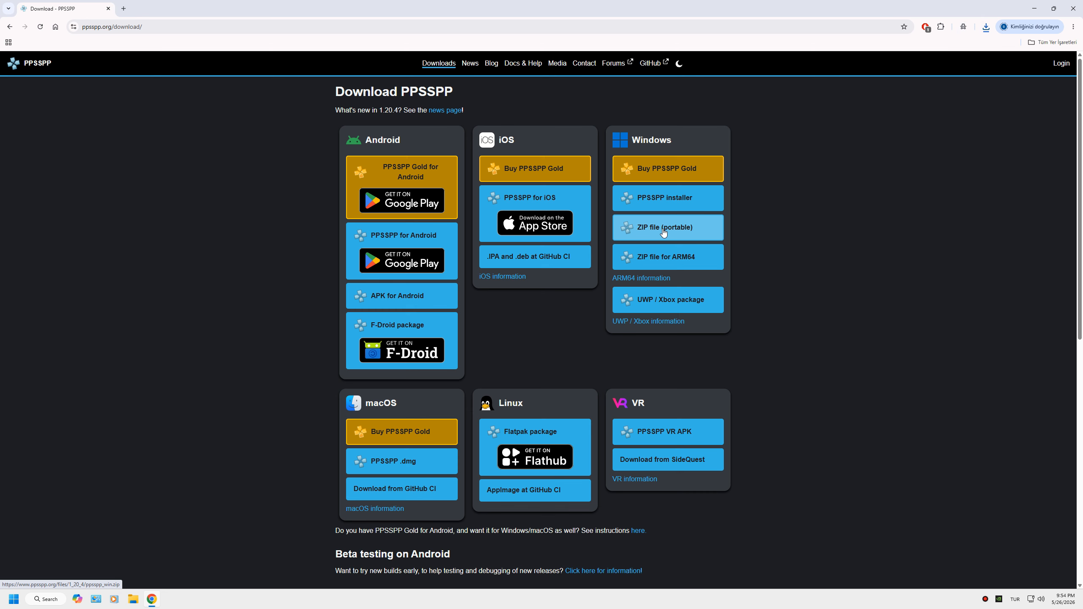
# Step: Close the browser and extract the ppsspp_win archive to the desktop
pyautogui.click(1073, 8)
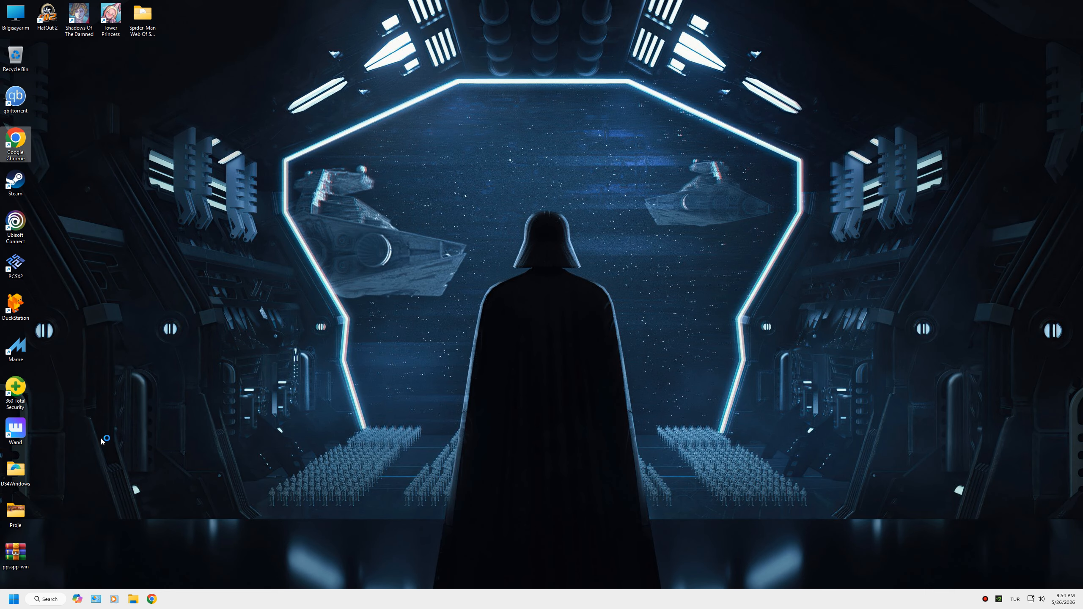
pyautogui.rightClick(17, 553)
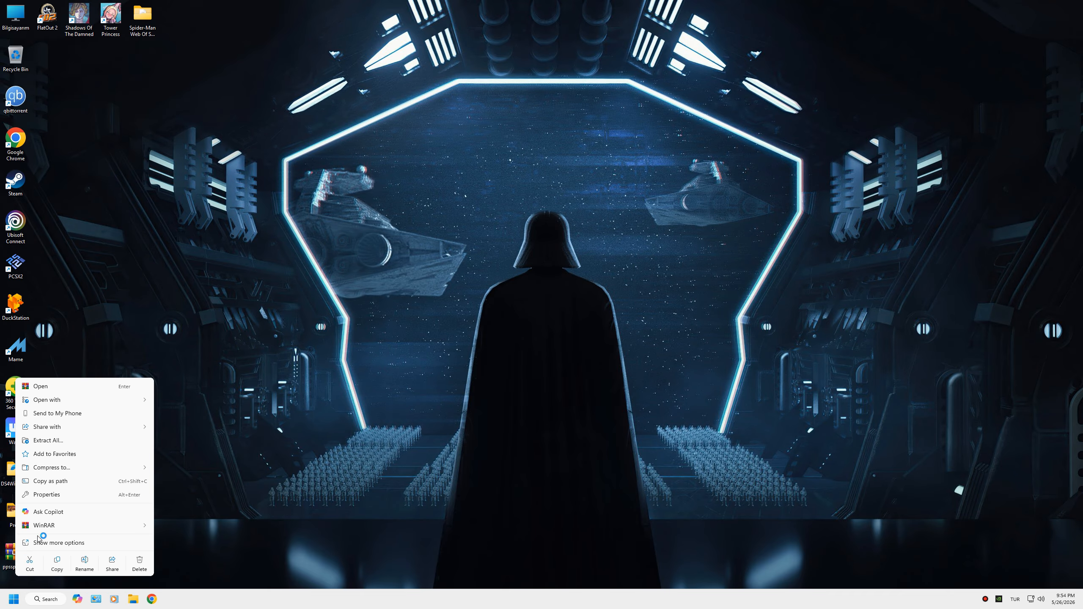
pyautogui.moveTo(107, 525)
pyautogui.click(187, 539)
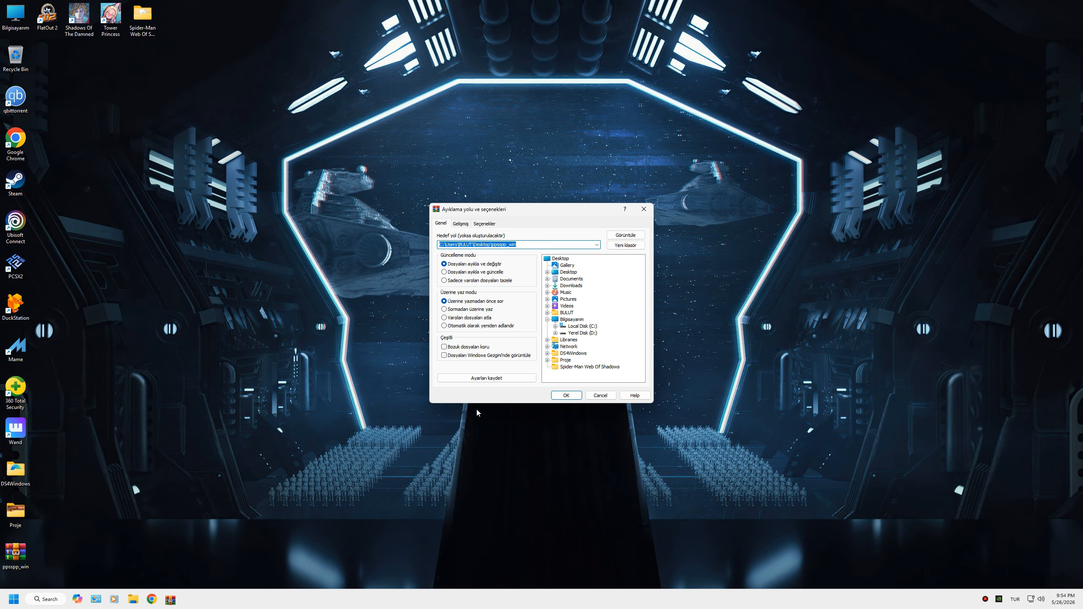
pyautogui.click(567, 395)
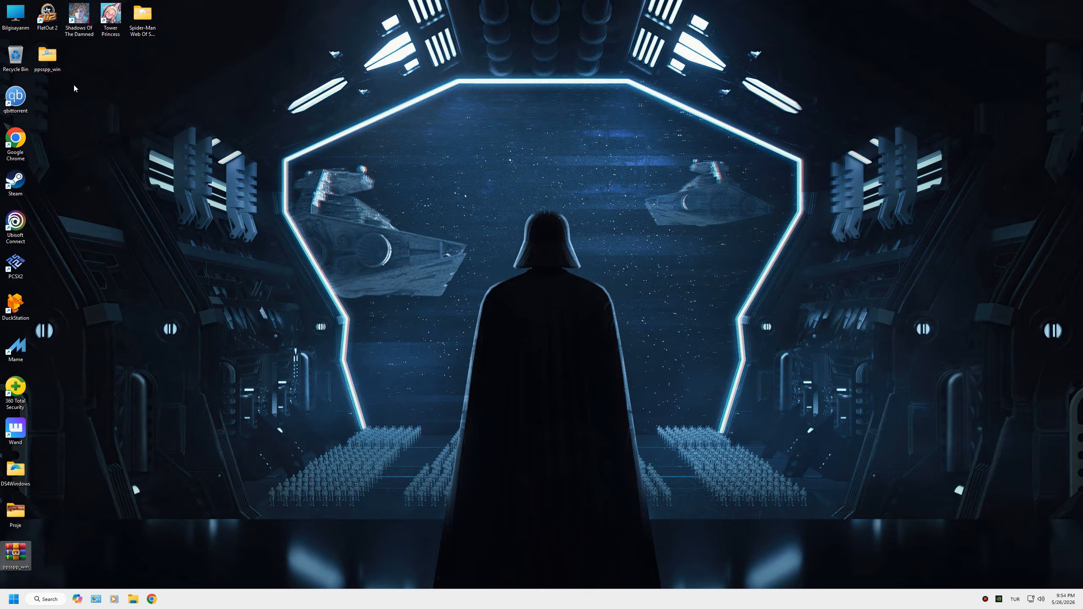
# Step: Open the extracted ppsspp_win folder and launch PPSSPPWindows64
pyautogui.doubleClick(51, 59)
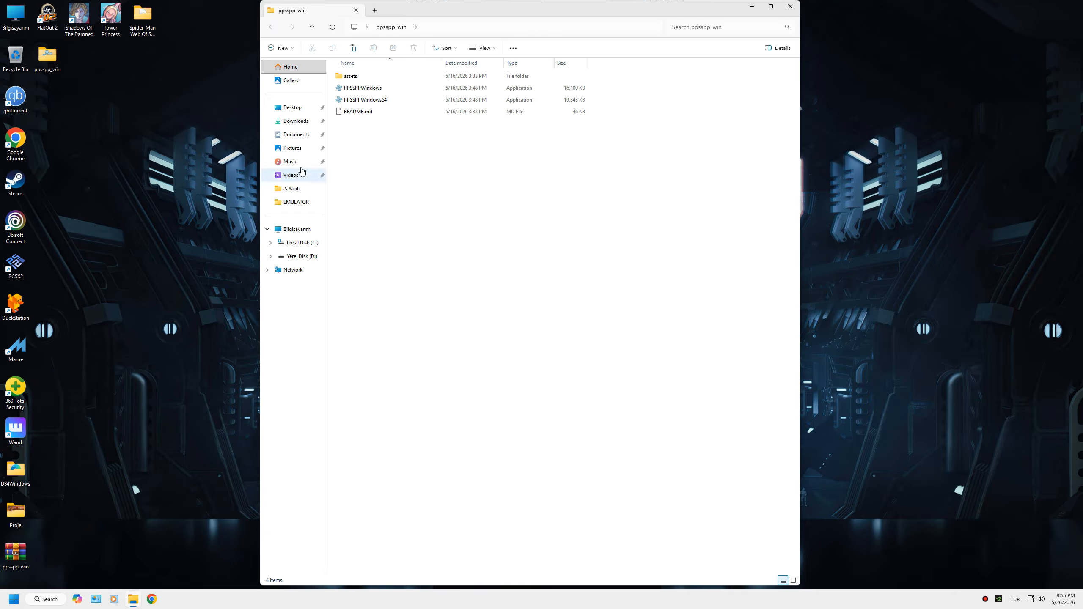
pyautogui.click(364, 101)
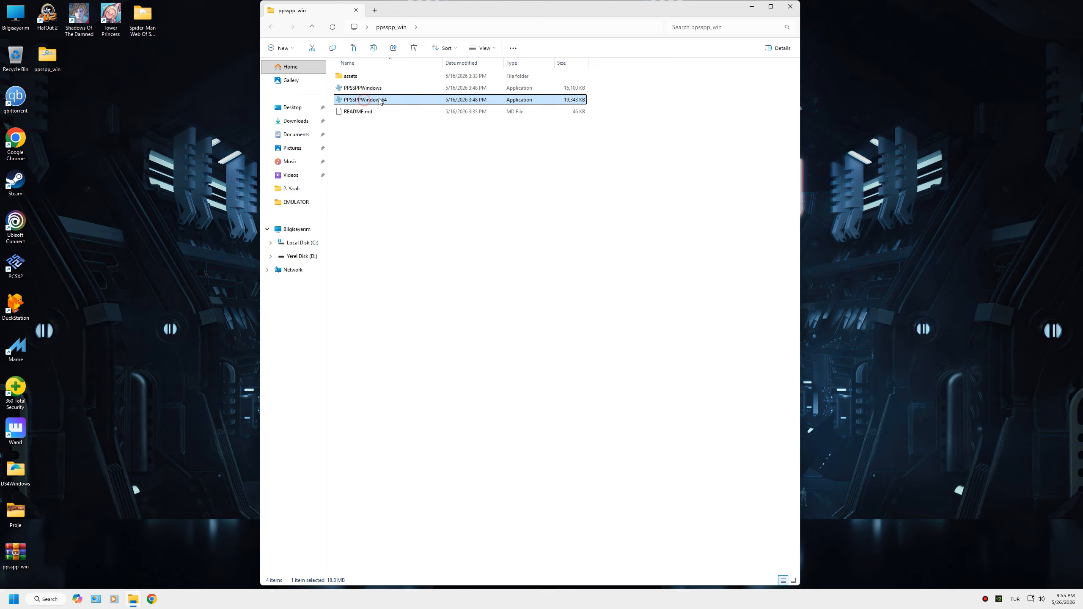
pyautogui.doubleClick(377, 101)
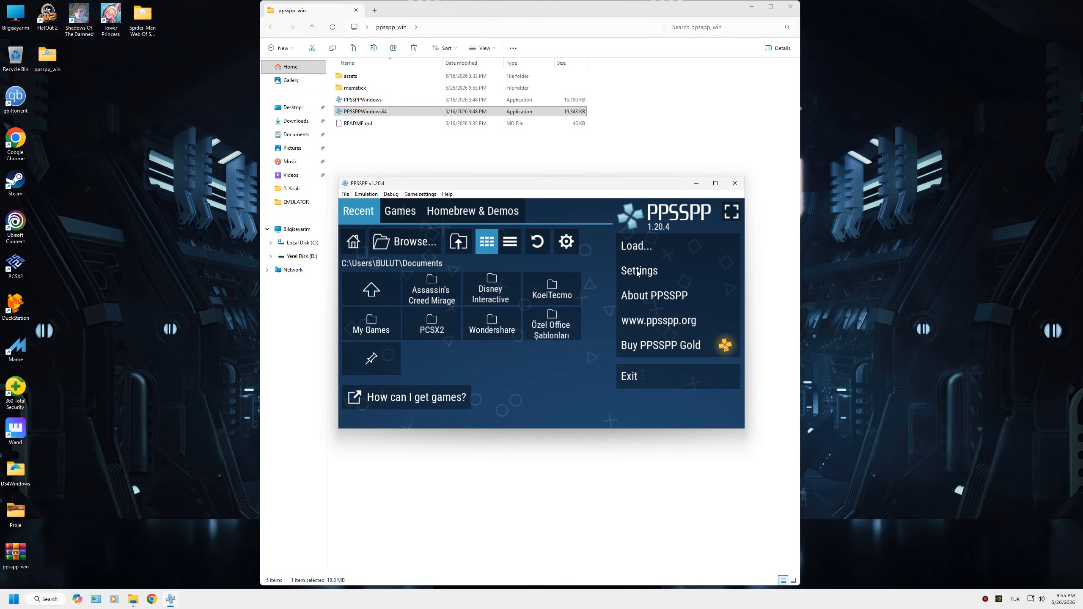
# Step: Open the emulator settings and enable Fullscreen in Graphics
pyautogui.click(654, 272)
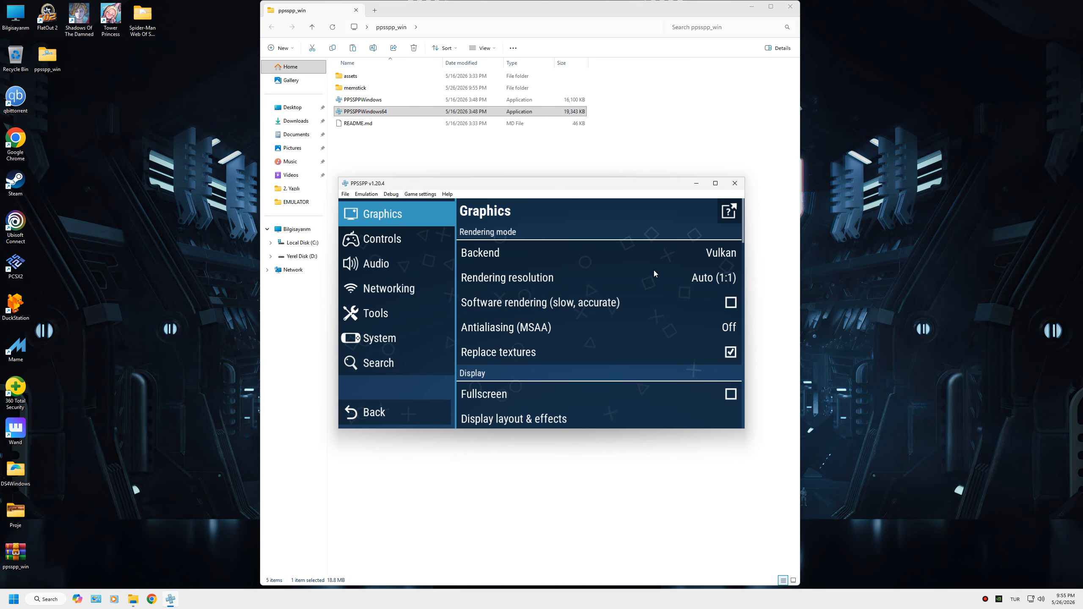
pyautogui.click(606, 390)
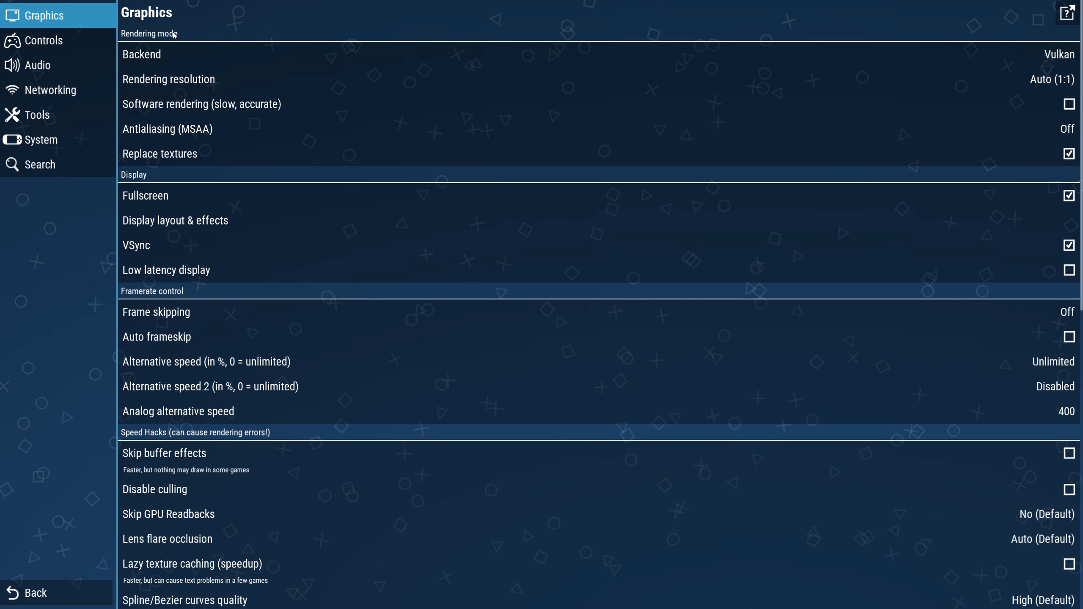
# Step: Set the backend to Vulkan and the rendering resolution to Auto (1:1)
pyautogui.click(290, 53)
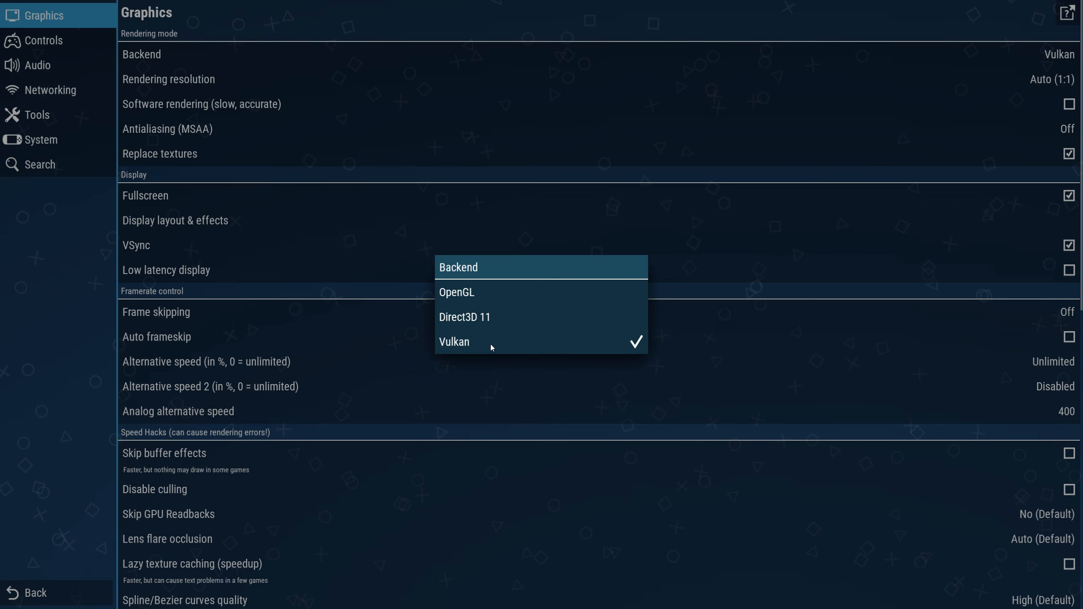
pyautogui.click(518, 344)
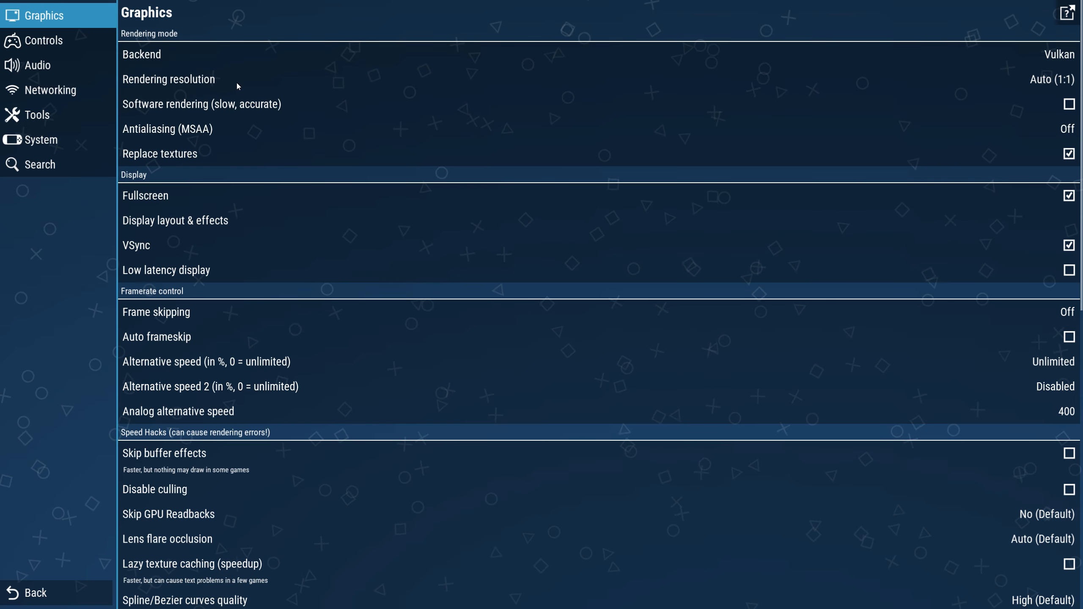
pyautogui.click(256, 81)
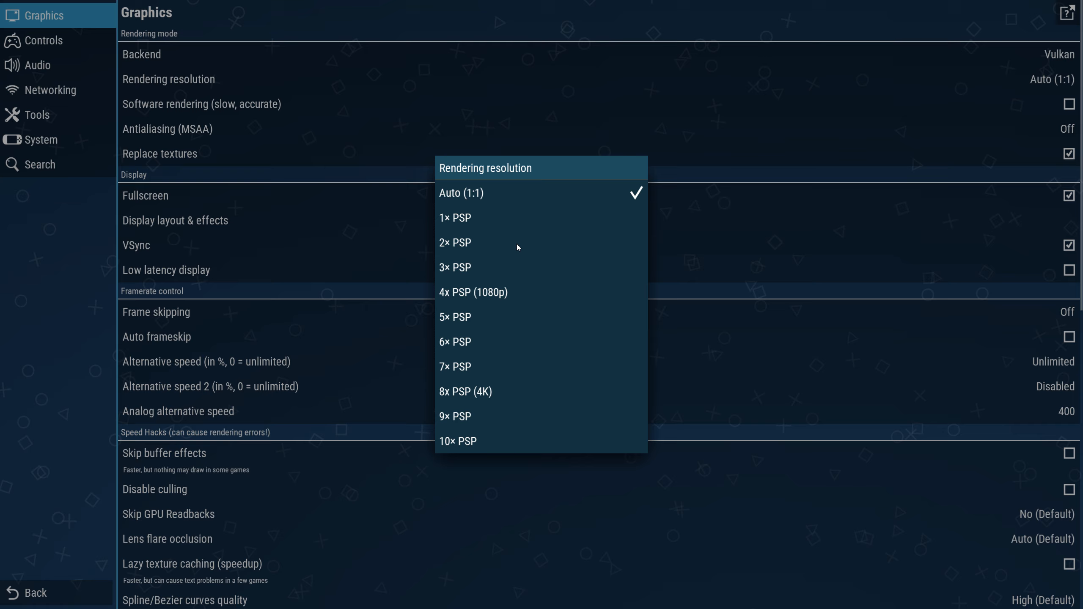
pyautogui.click(492, 196)
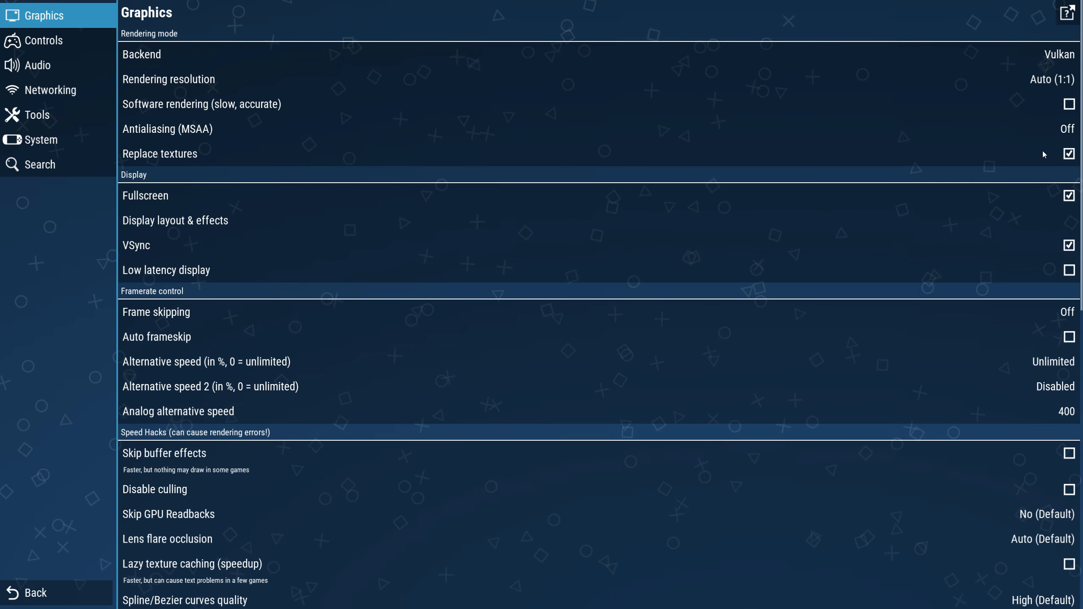
# Step: Set the GPU texture upscaler to Tex4xBRZ
pyautogui.scroll(-2, 433, 146)
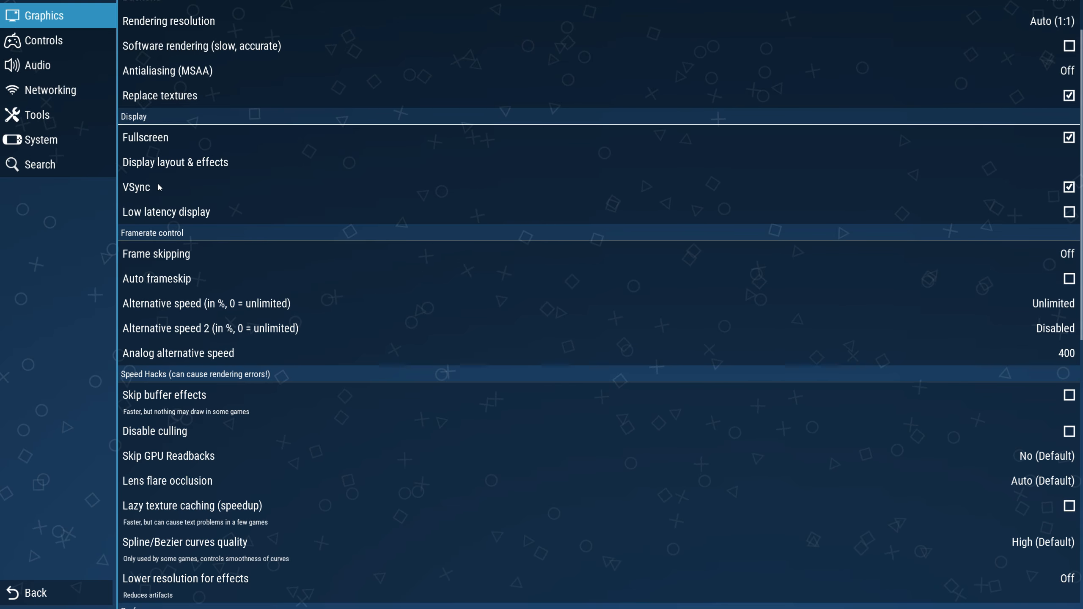
pyautogui.scroll(-2, 158, 187)
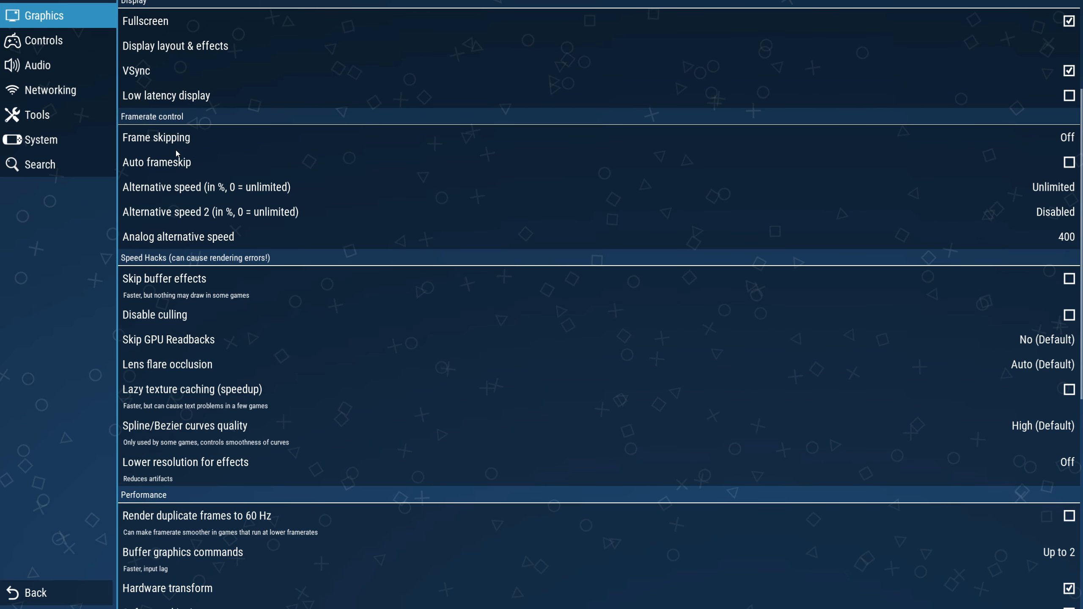
pyautogui.scroll(-2, 184, 181)
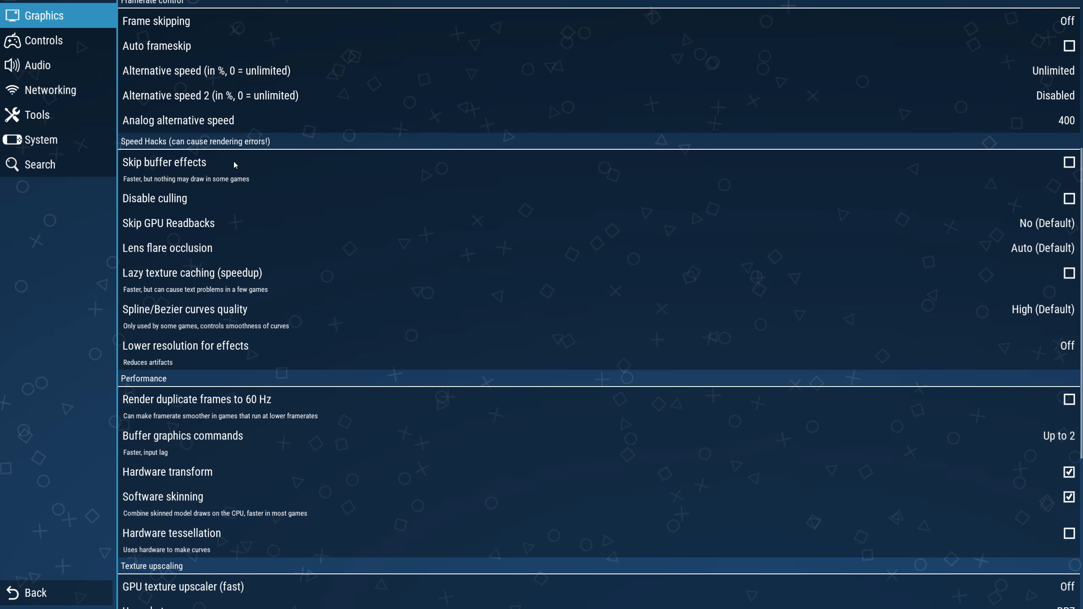
pyautogui.scroll(-3, 322, 180)
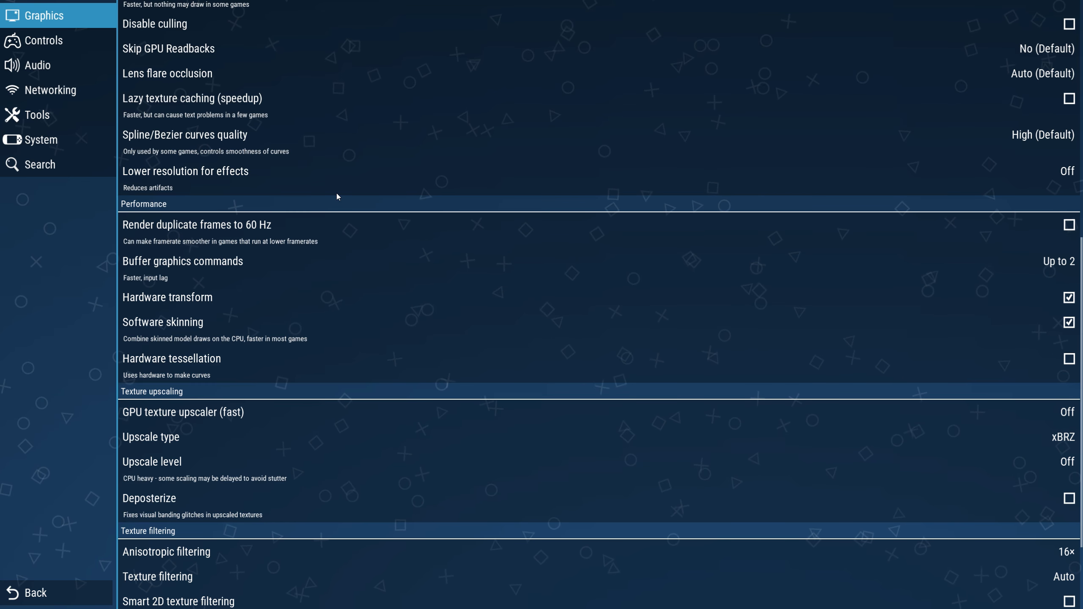
pyautogui.scroll(-2, 336, 193)
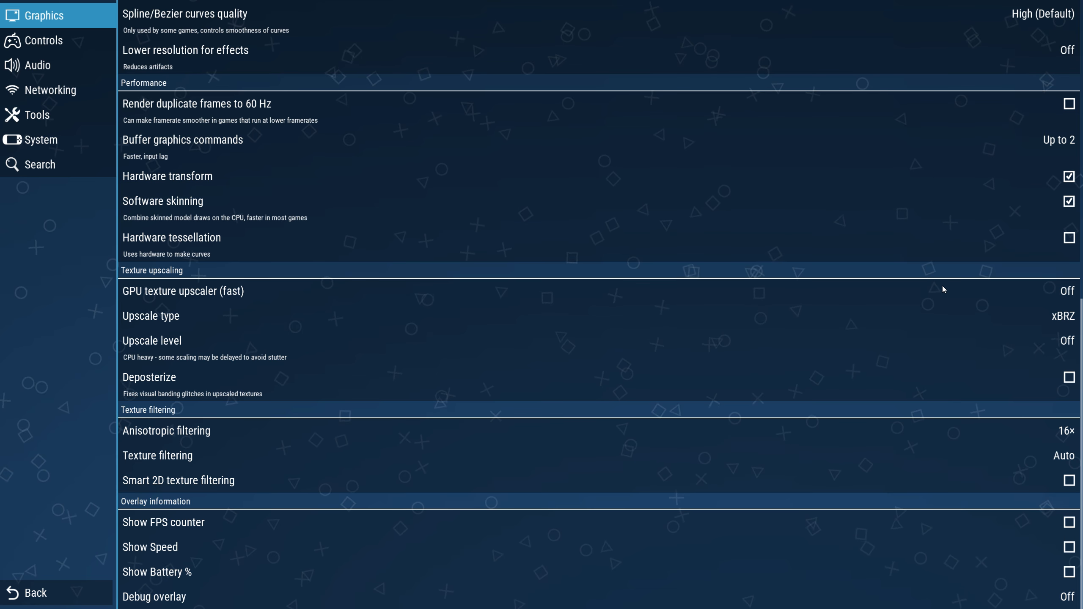
pyautogui.click(1035, 293)
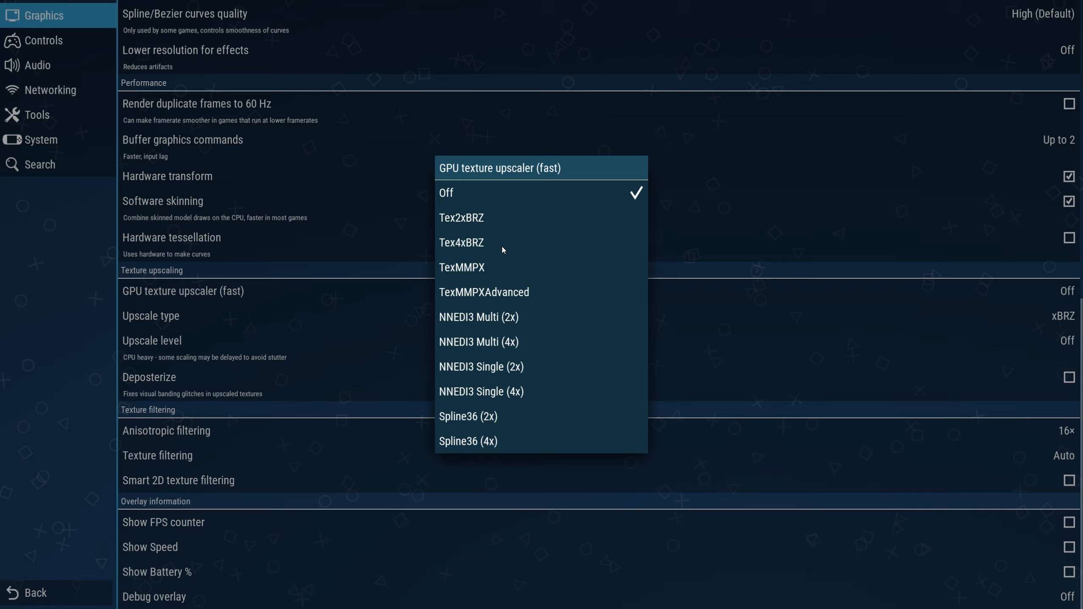
pyautogui.click(480, 244)
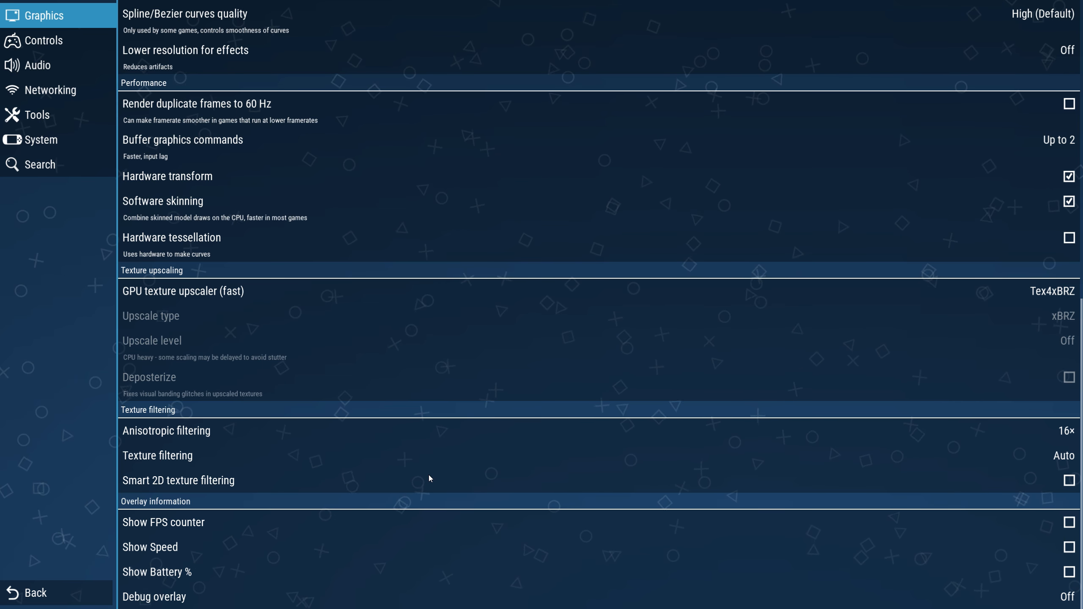
# Step: Auto-configure the control mapping for Xbox pad 1
pyautogui.scroll(10, 428, 474)
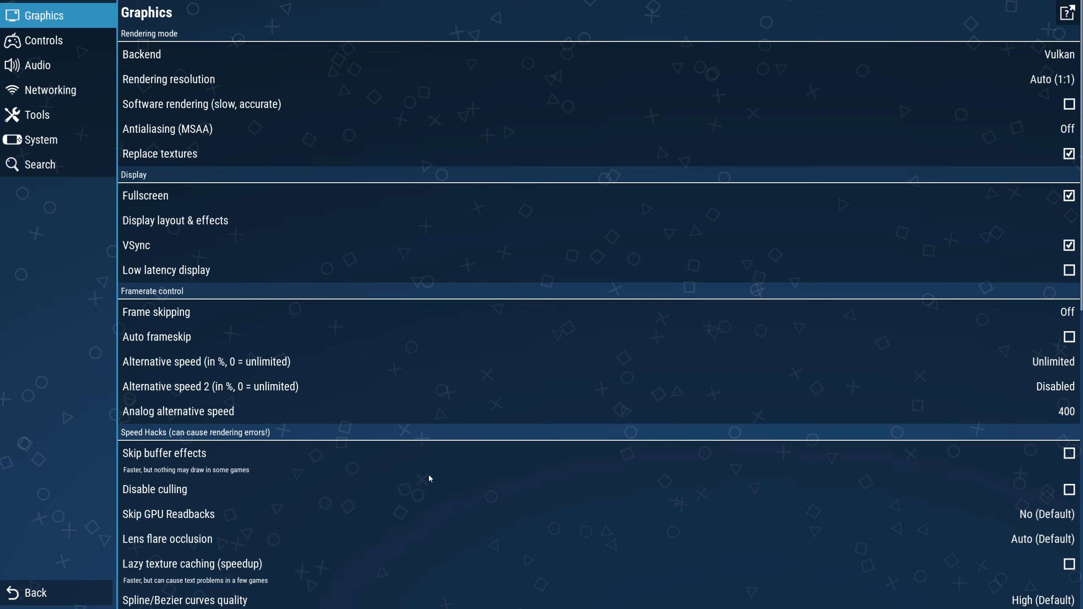
pyautogui.click(48, 43)
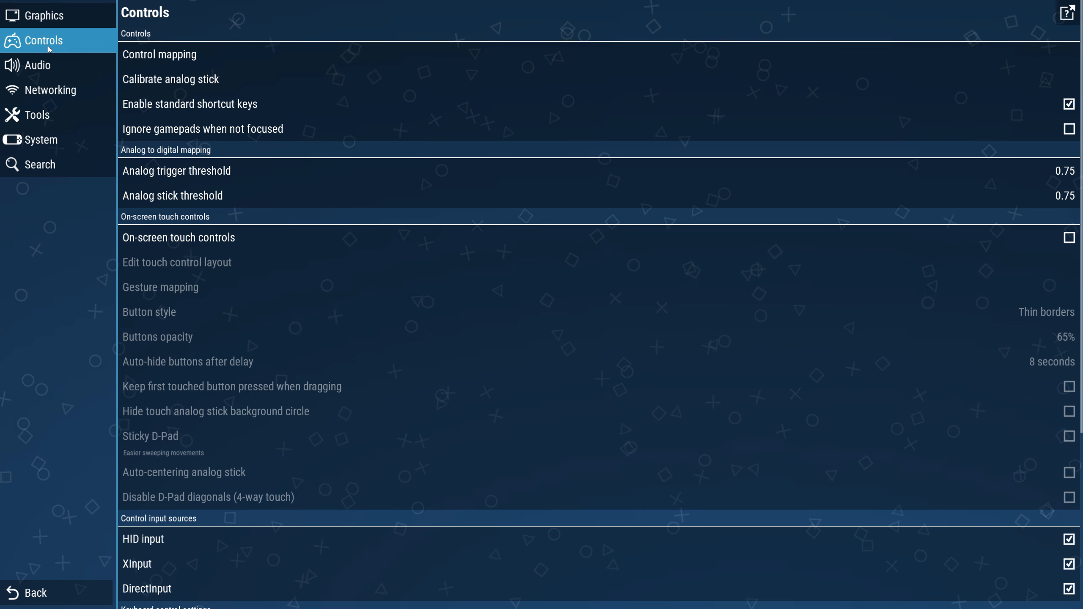
pyautogui.click(192, 54)
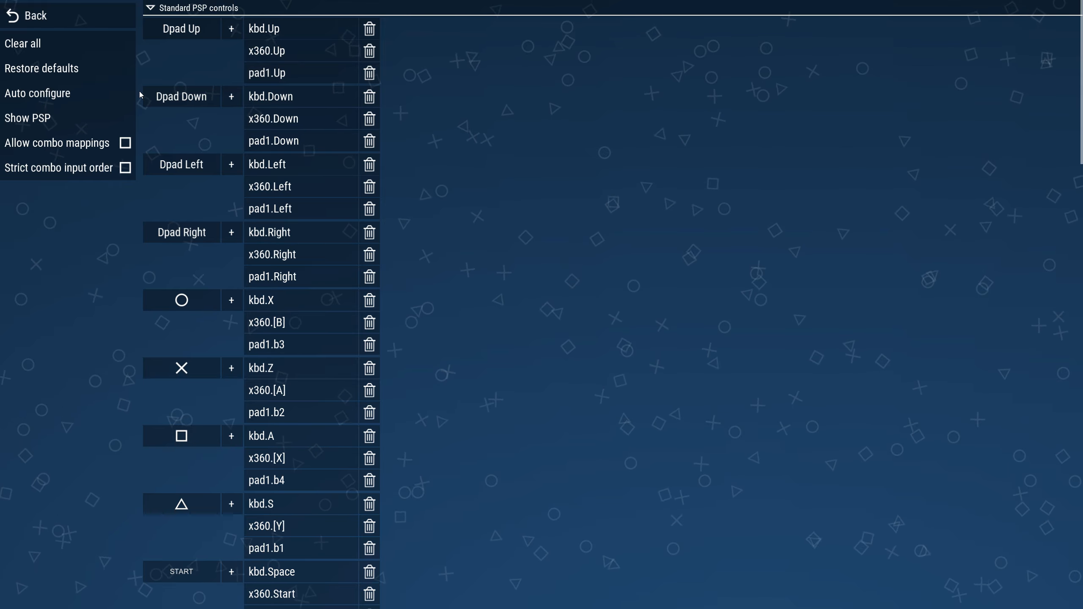
pyautogui.click(37, 95)
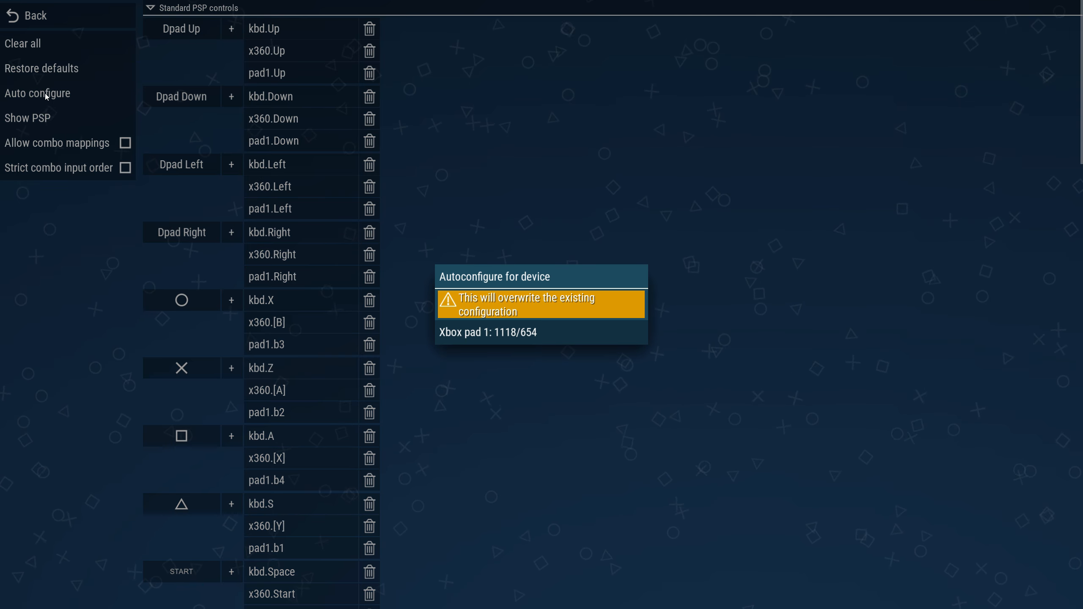
pyautogui.click(482, 333)
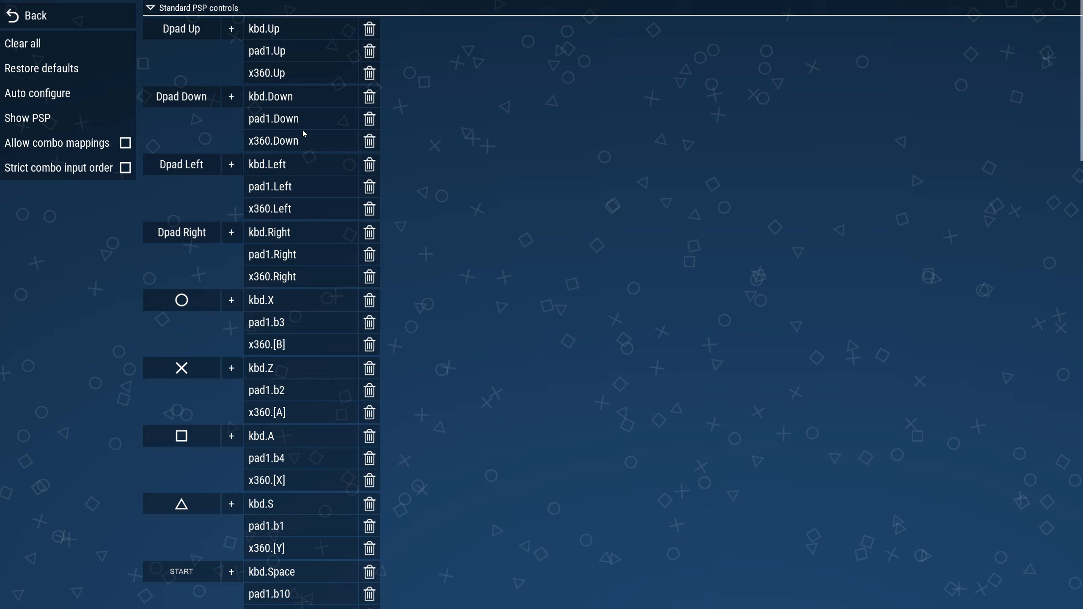
# Step: Bind the Save state hotkey to F5 and Load state to F6, and leave the control mapping
pyautogui.scroll(-10, 287, 157)
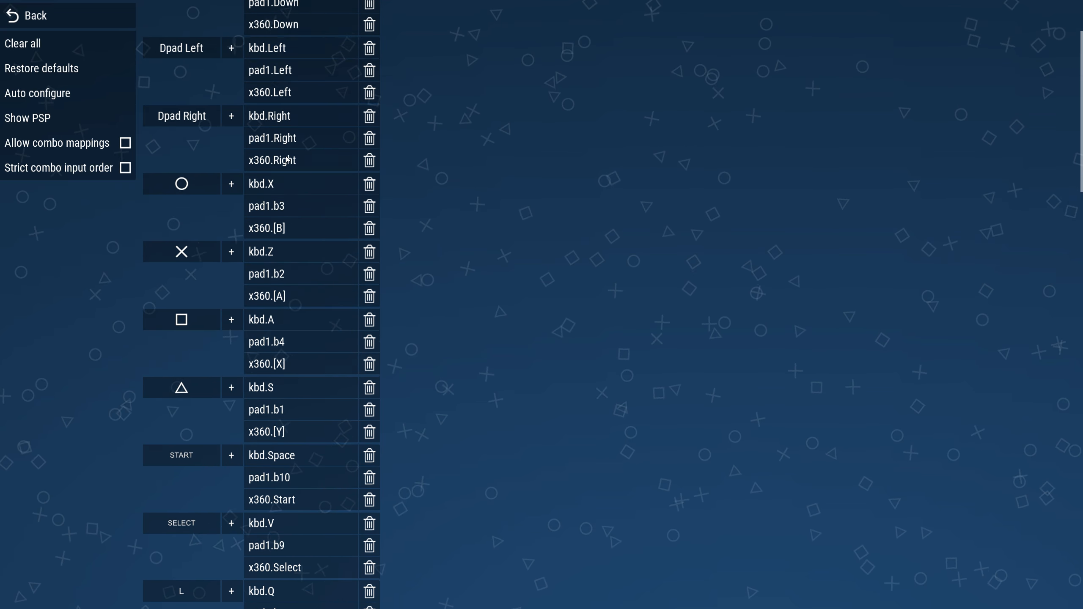
pyautogui.scroll(-8, 286, 161)
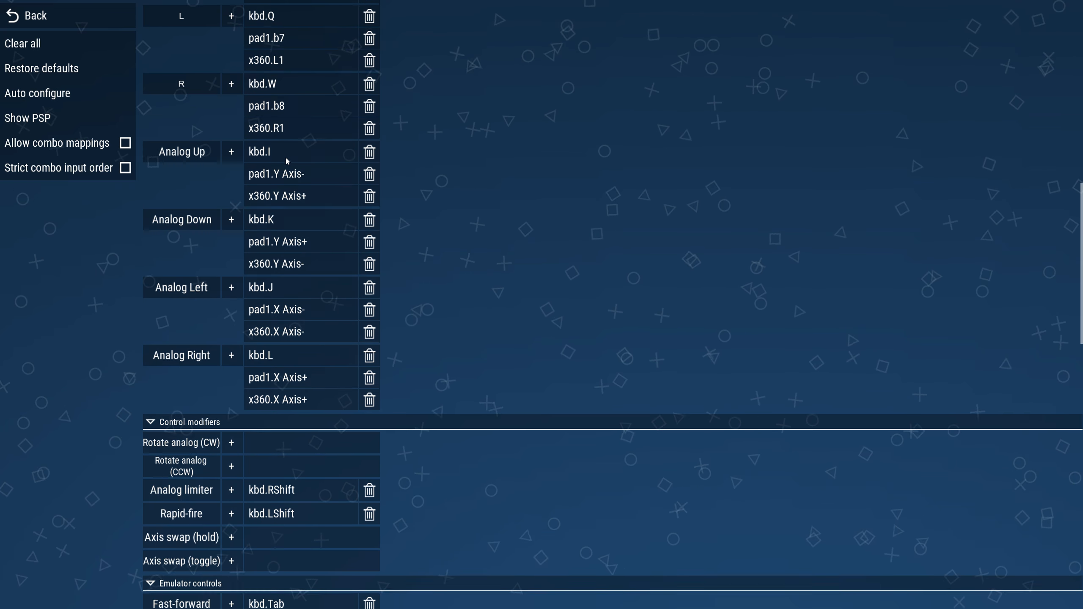
pyautogui.scroll(-4, 287, 161)
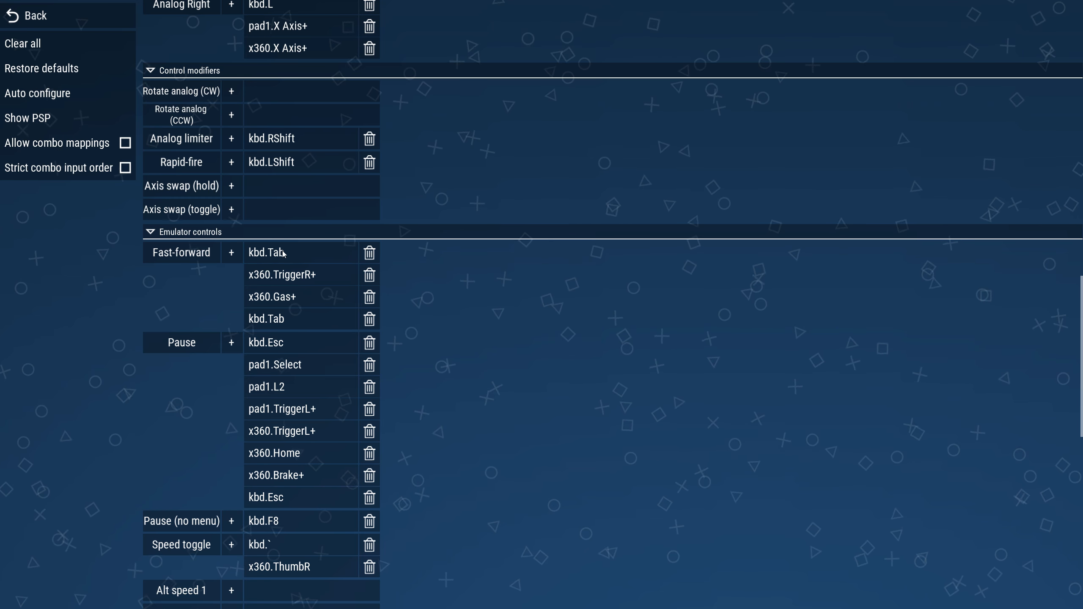
pyautogui.scroll(-8, 276, 255)
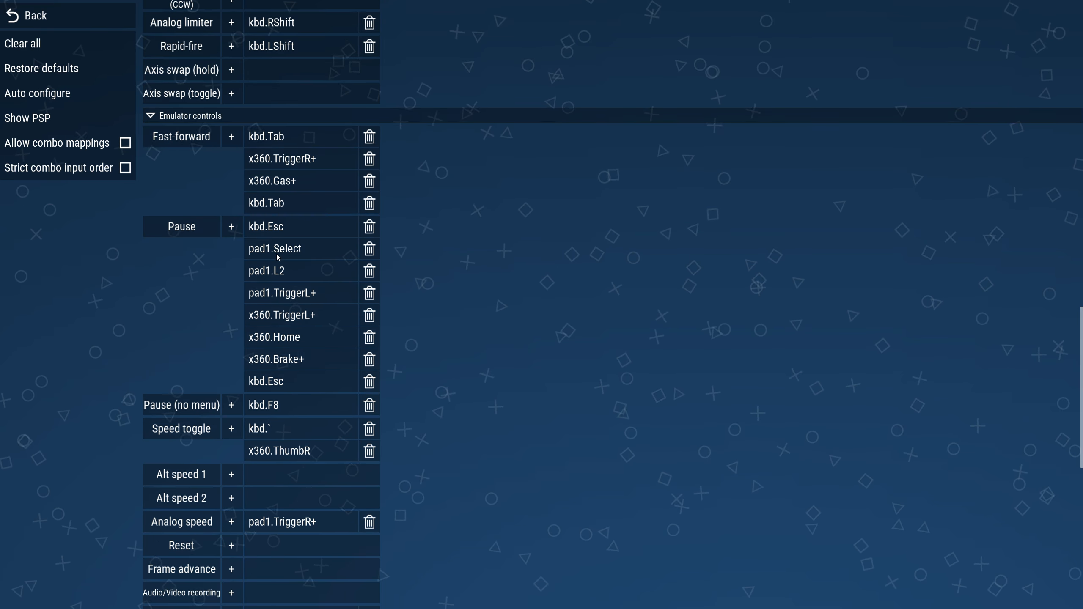
pyautogui.scroll(-2, 276, 253)
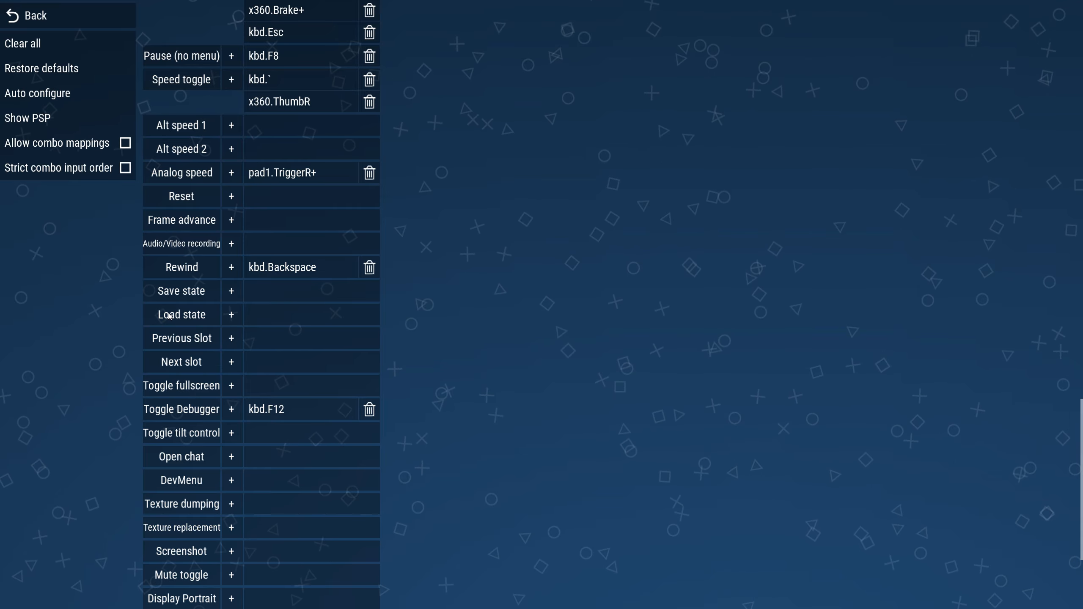
pyautogui.click(284, 290)
pyautogui.press('F5')
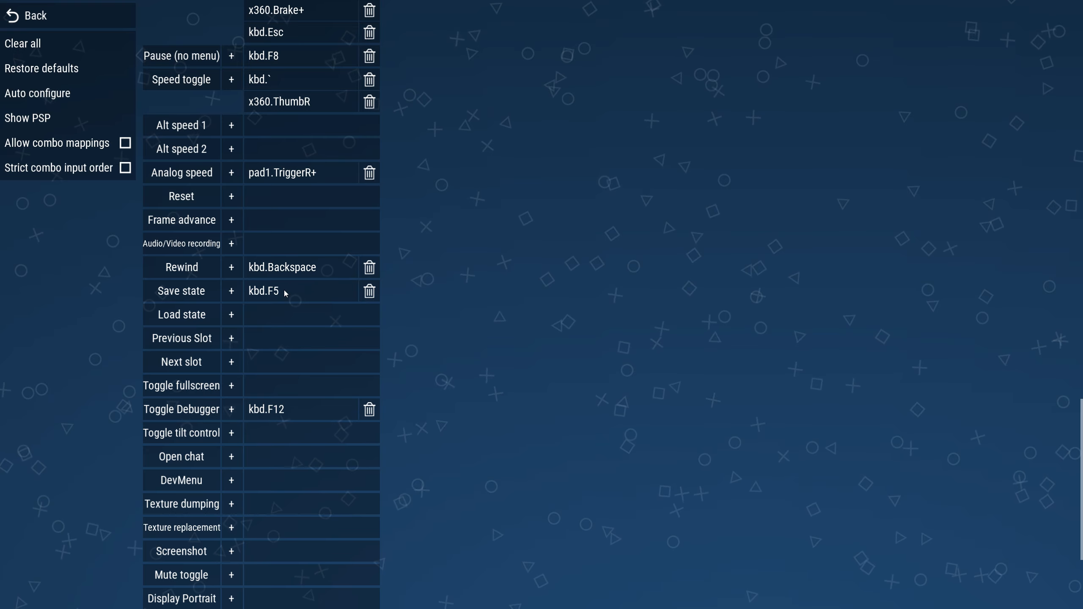
pyautogui.click(269, 319)
pyautogui.press('F6')
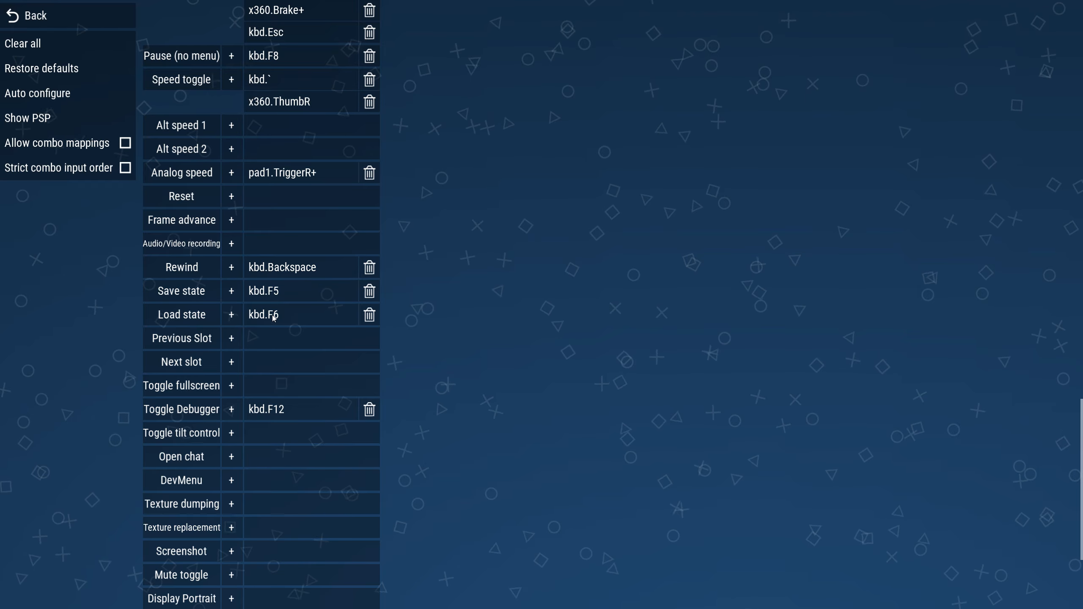
pyautogui.scroll(-4, 273, 316)
pyautogui.scroll(15, 273, 315)
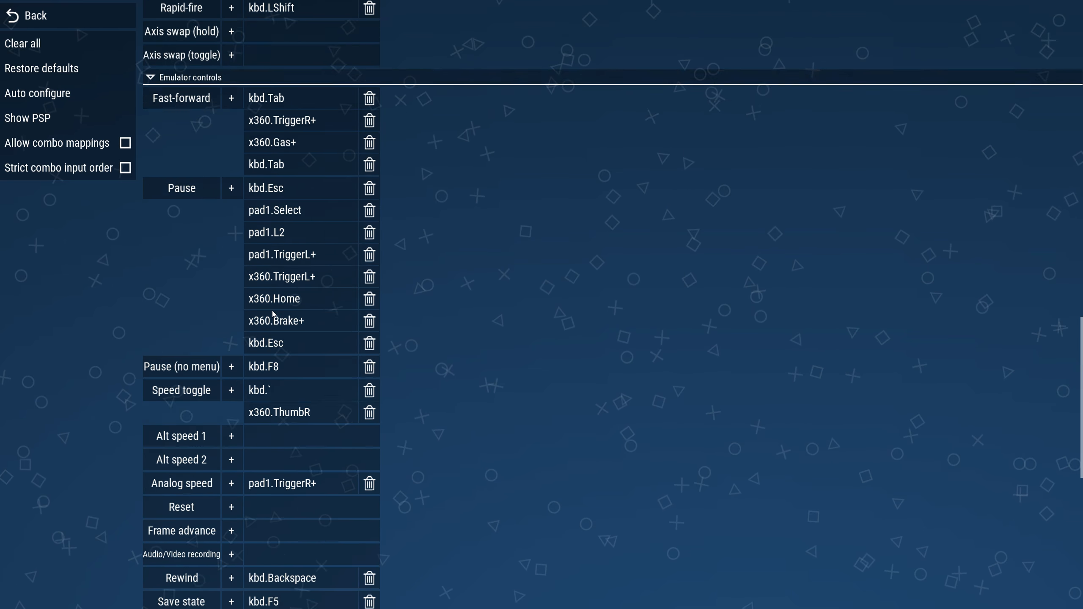
pyautogui.scroll(15, 272, 315)
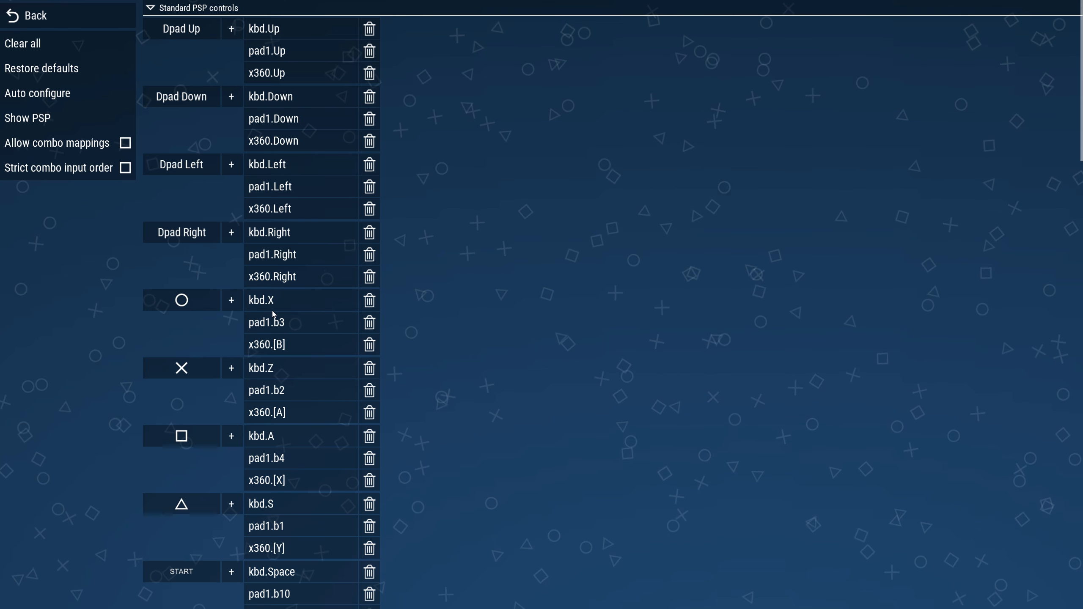
pyautogui.click(35, 14)
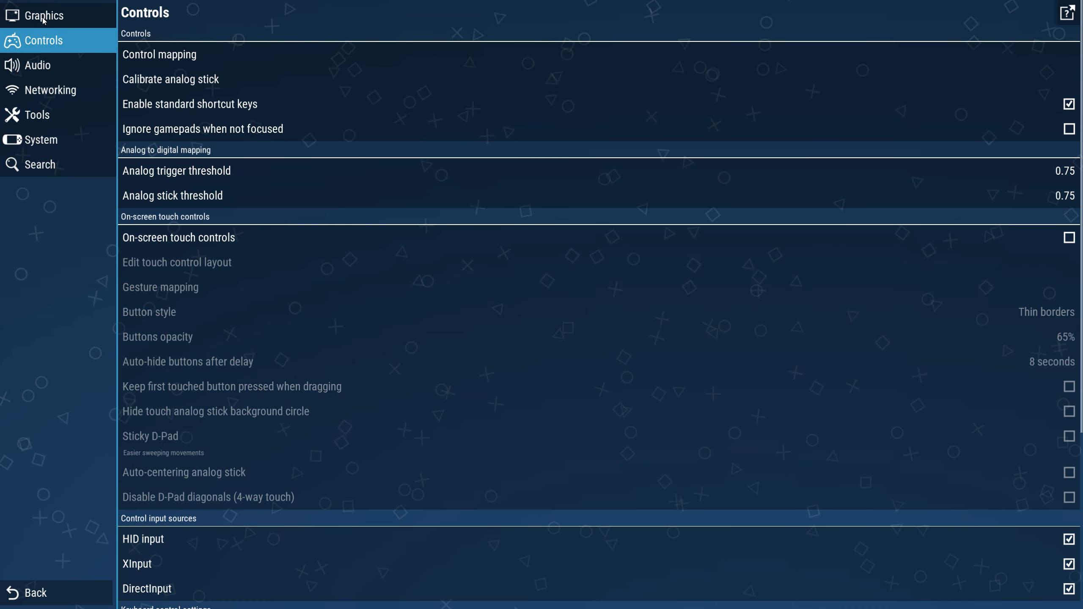
# Step: Open the Audio settings and set the playback mode to Classic (lowest latency)
pyautogui.scroll(-6, 157, 97)
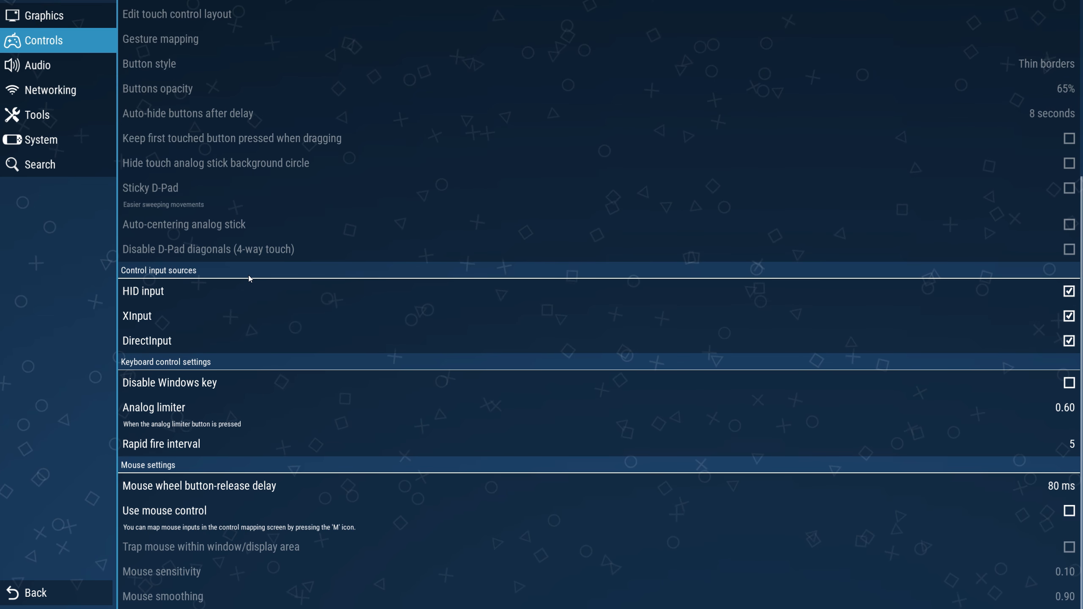
pyautogui.scroll(6, 249, 278)
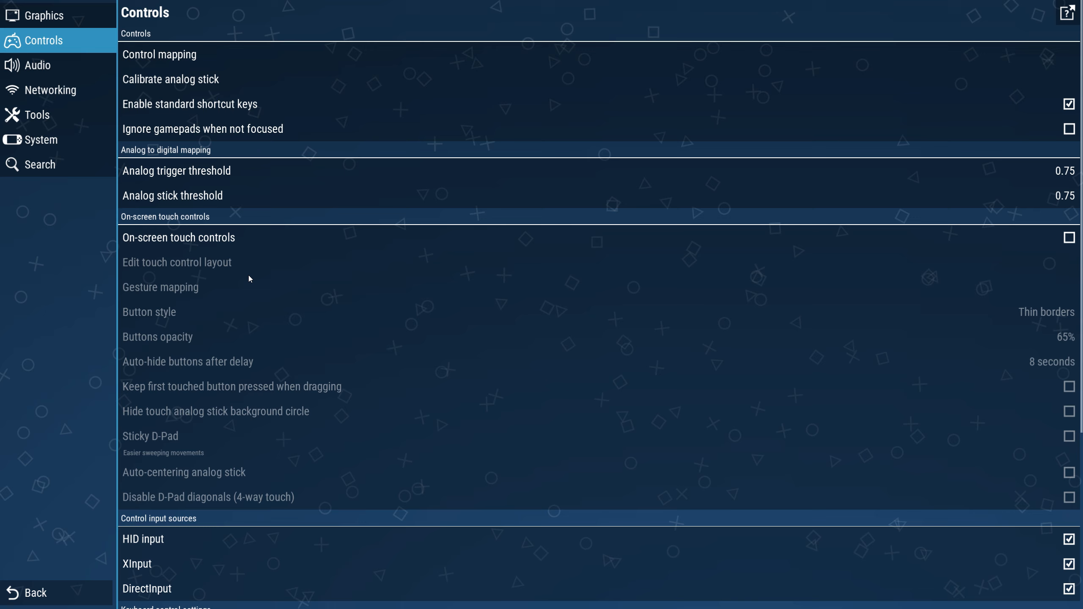
pyautogui.click(66, 66)
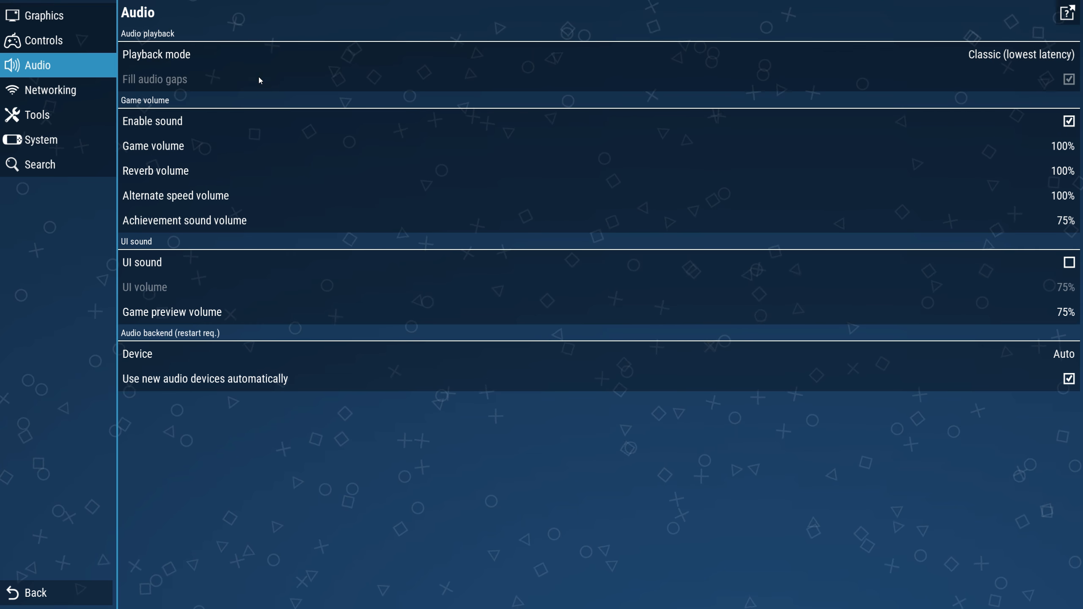
pyautogui.click(281, 56)
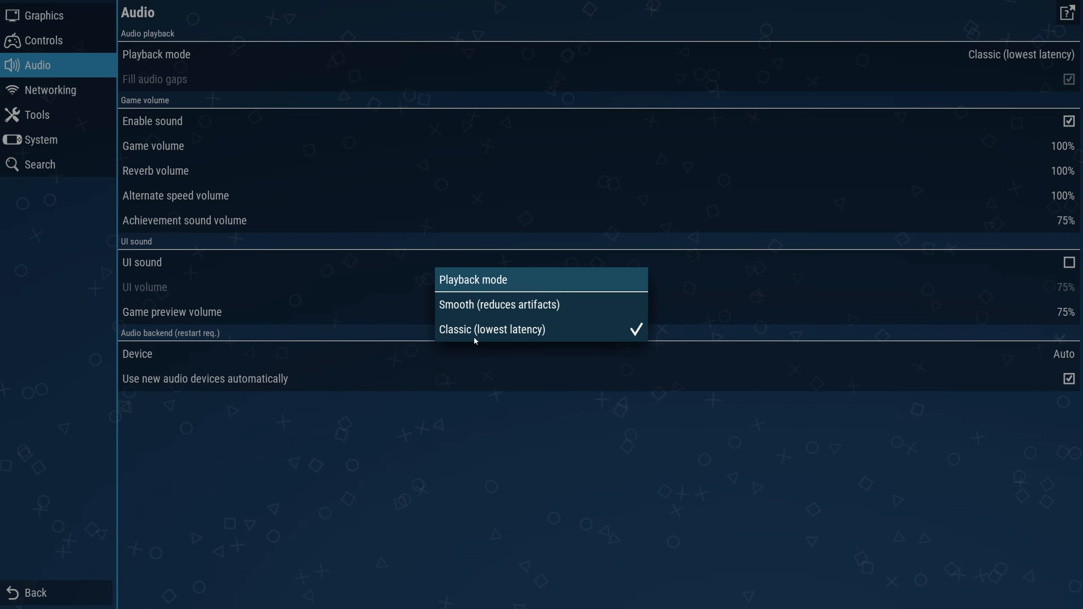
pyautogui.click(495, 333)
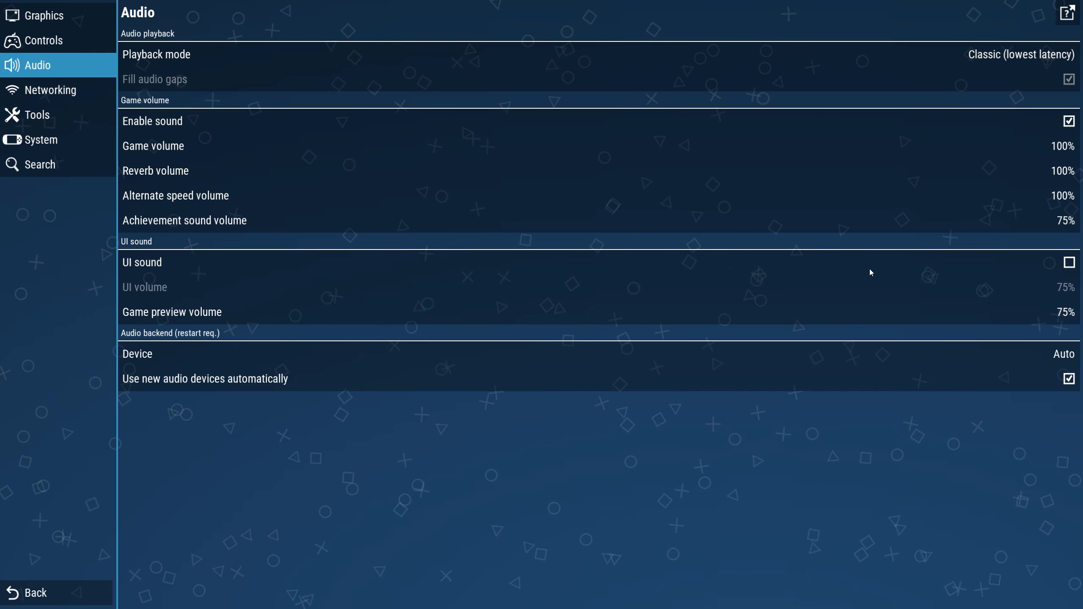
# Step: Try enabling UI sound and setting the UI volume
pyautogui.click(842, 262)
pyautogui.click(719, 289)
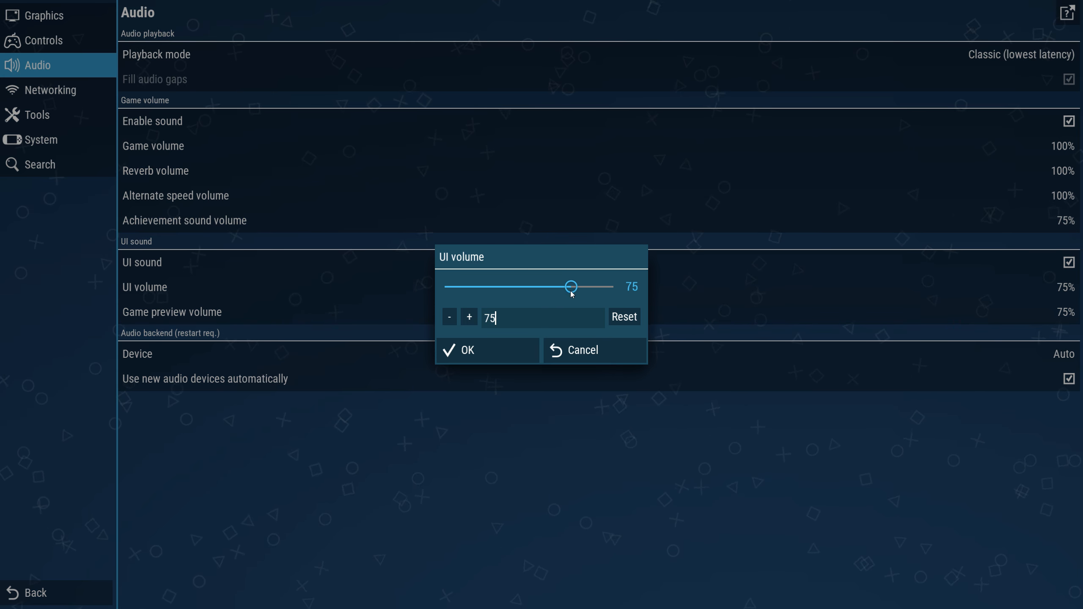
pyautogui.click(634, 313)
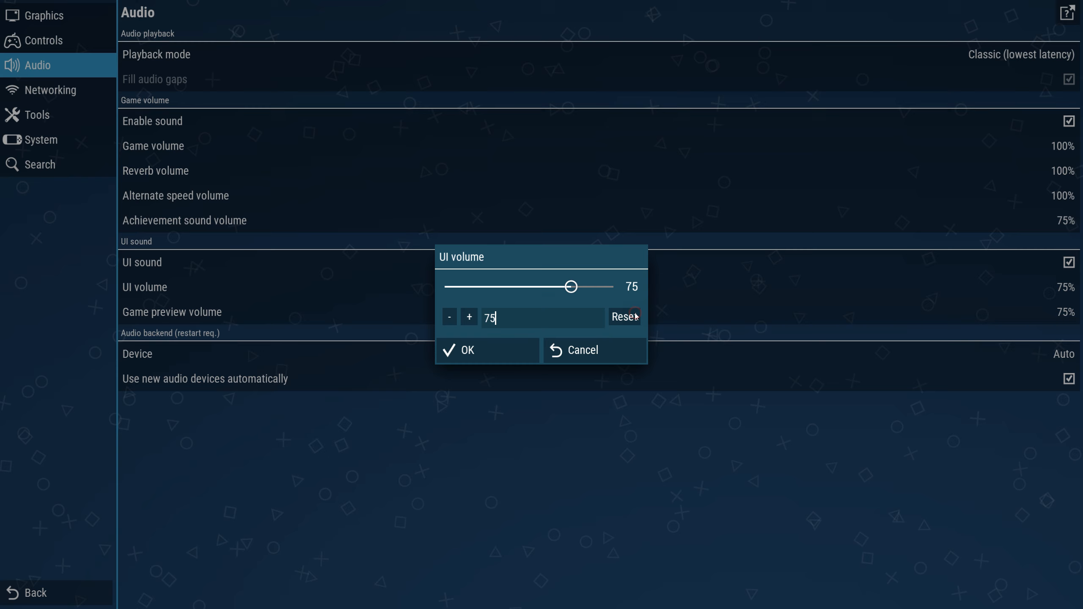
pyautogui.click(516, 354)
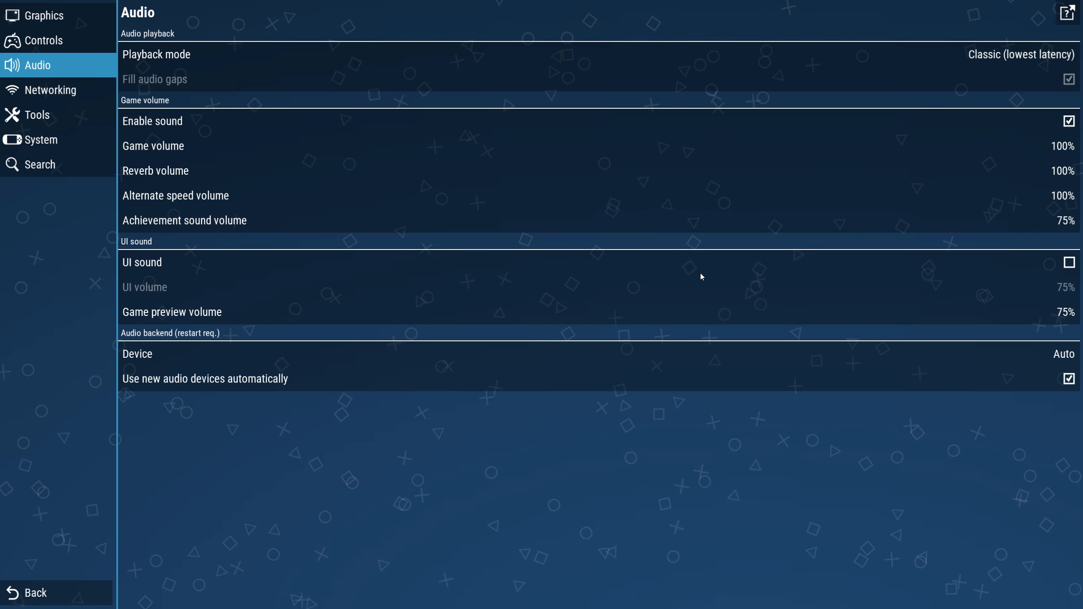
# Step: Open the System settings and keep the interface language set to English
pyautogui.click(67, 92)
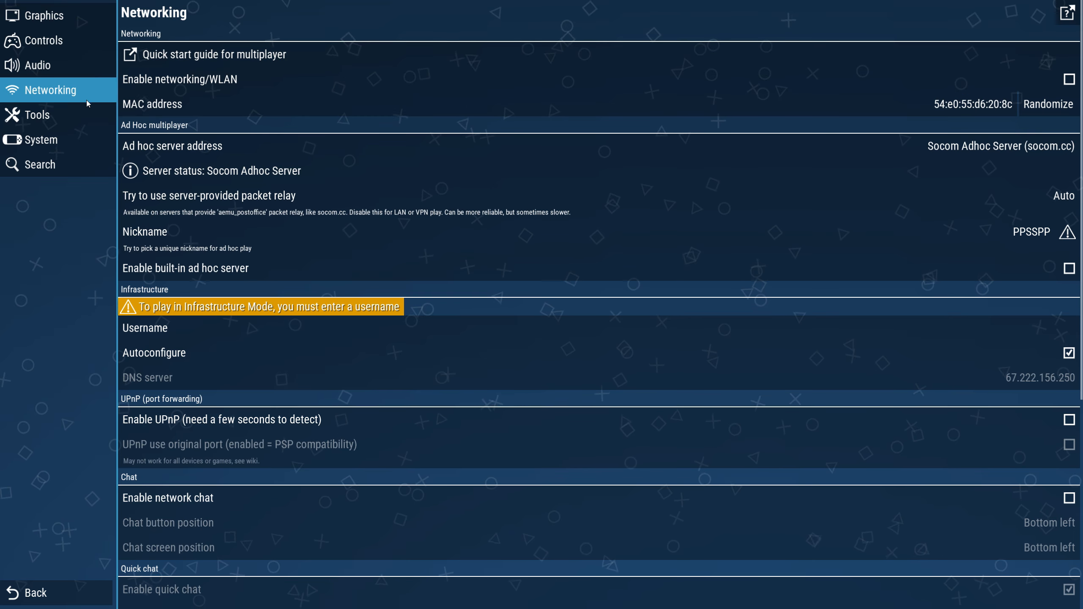
pyautogui.click(65, 120)
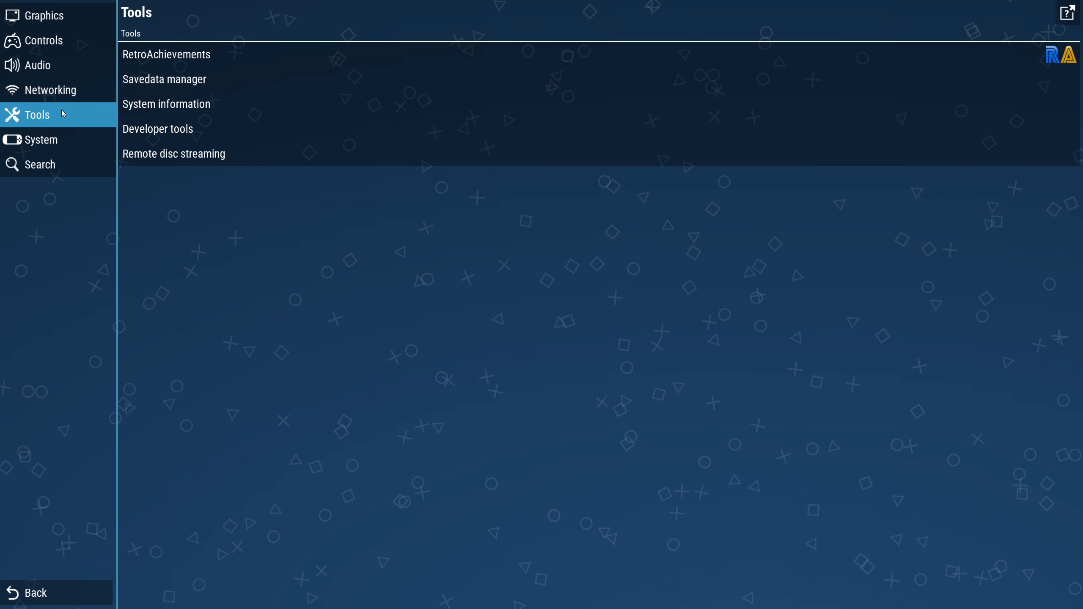
pyautogui.click(39, 147)
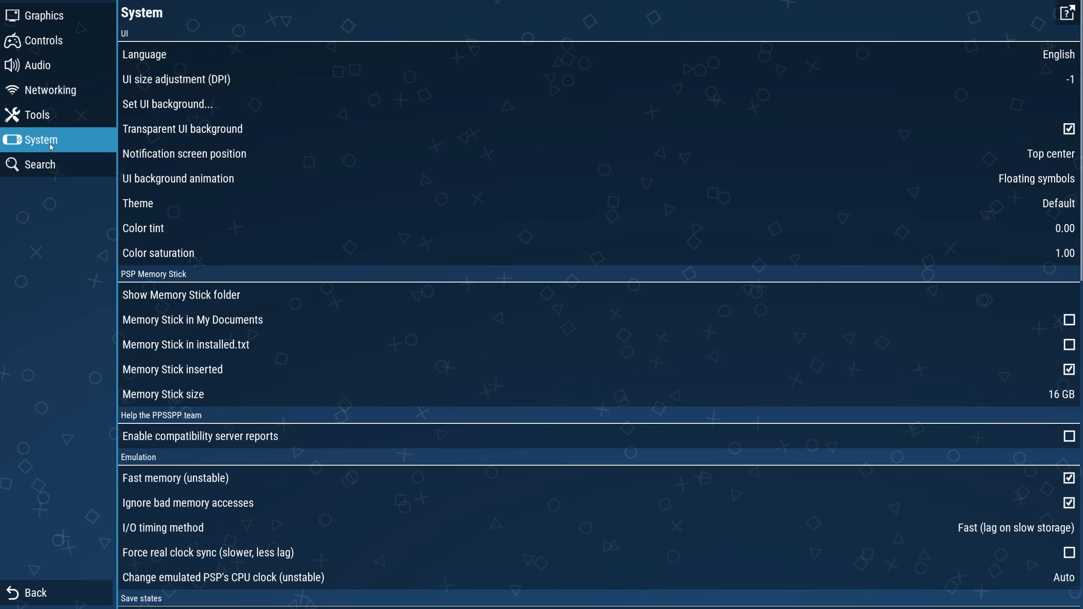
pyautogui.click(293, 54)
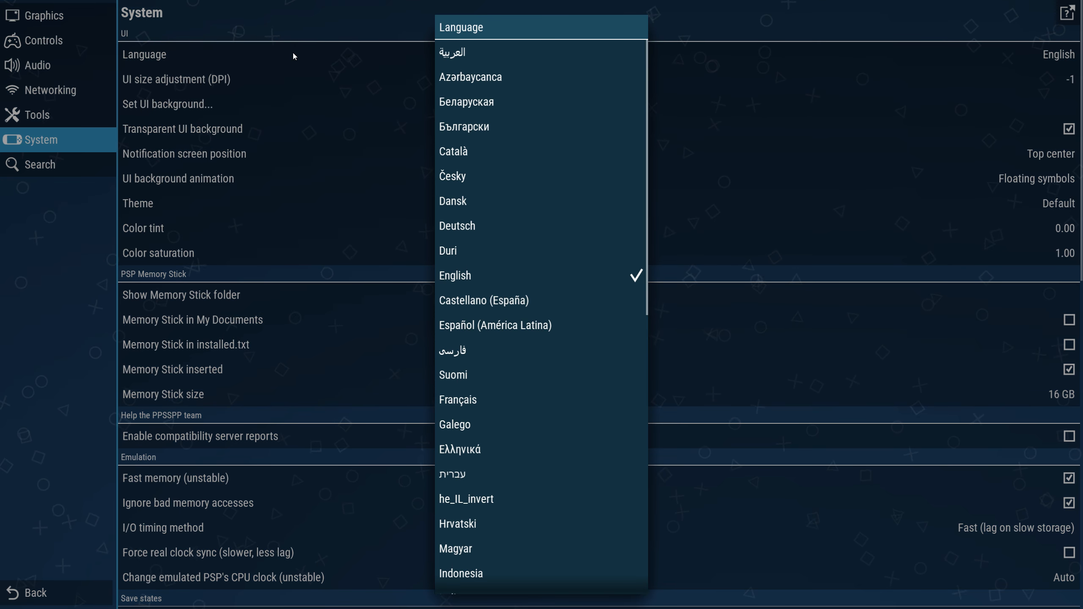
pyautogui.scroll(-10, 577, 273)
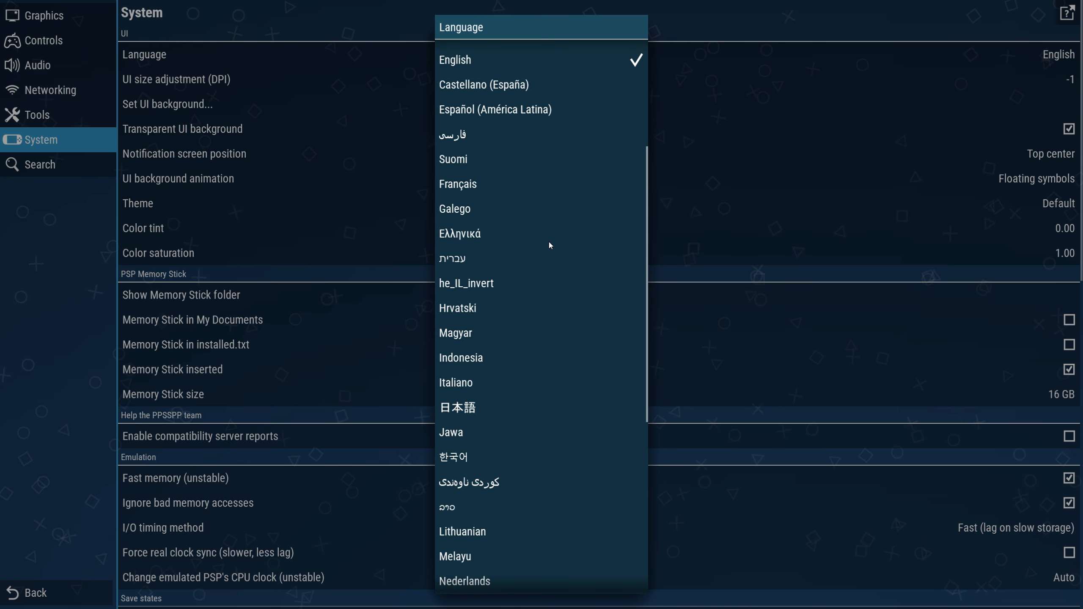
pyautogui.scroll(10, 537, 314)
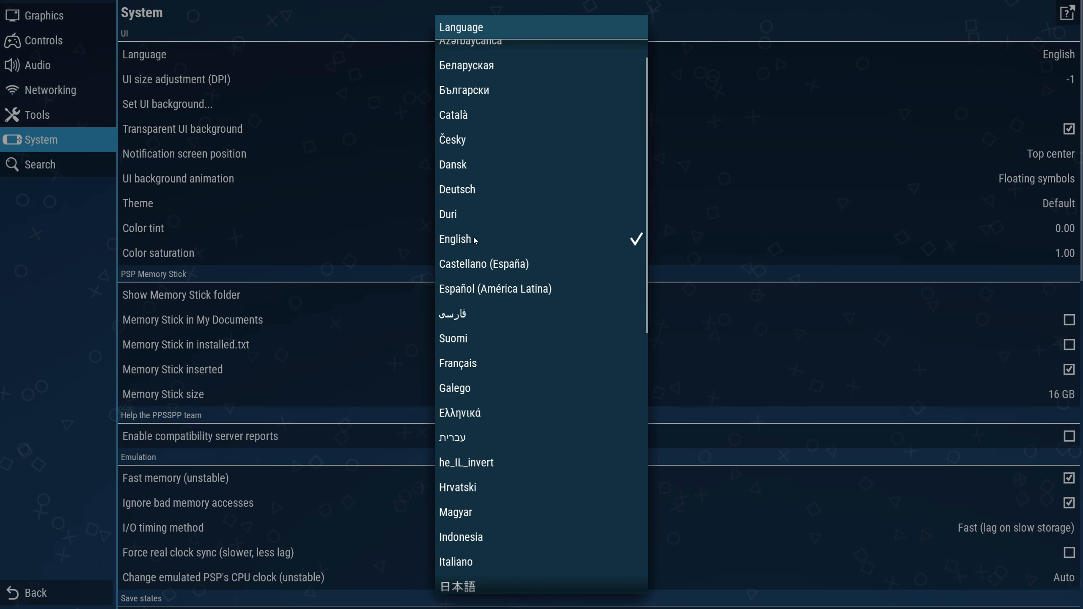
pyautogui.click(475, 240)
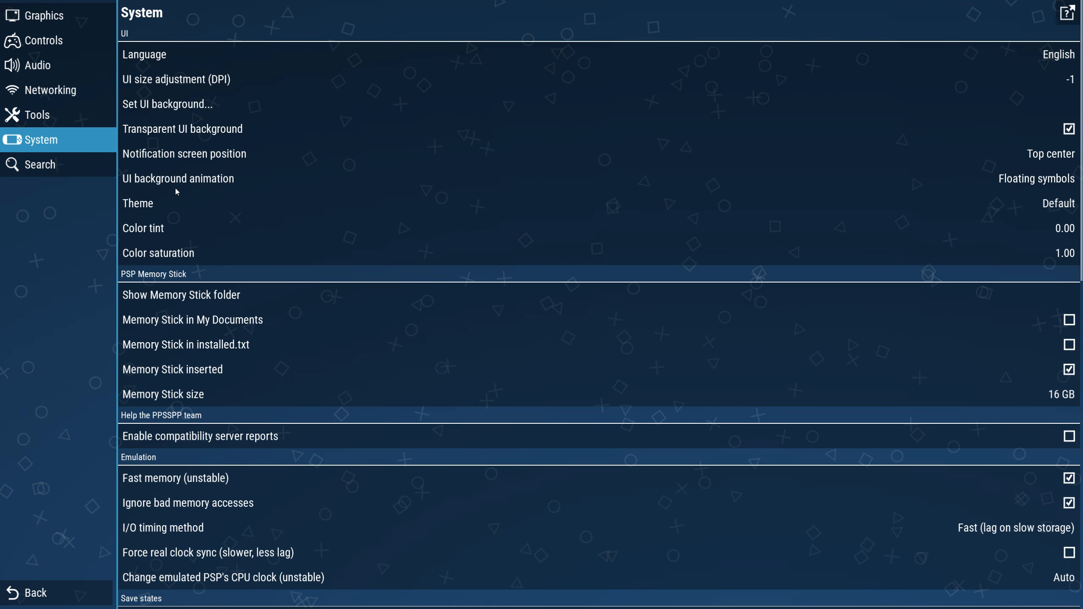
# Step: Set the UI background animation to Bouncing icon
pyautogui.click(322, 183)
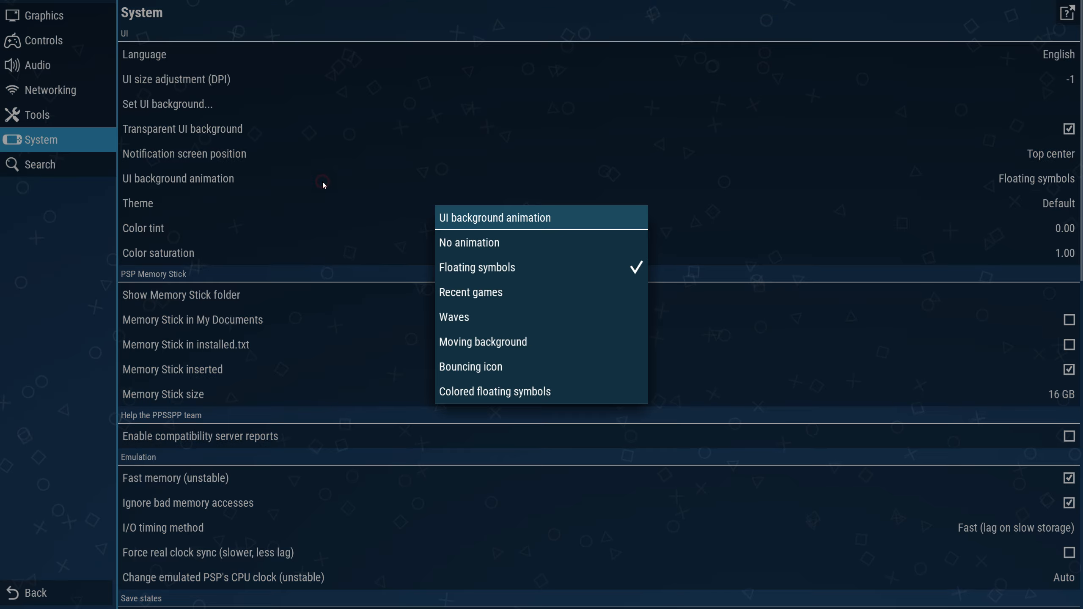
pyautogui.click(473, 244)
pyautogui.click(228, 183)
pyautogui.click(457, 294)
pyautogui.click(225, 179)
pyautogui.click(481, 393)
pyautogui.click(343, 182)
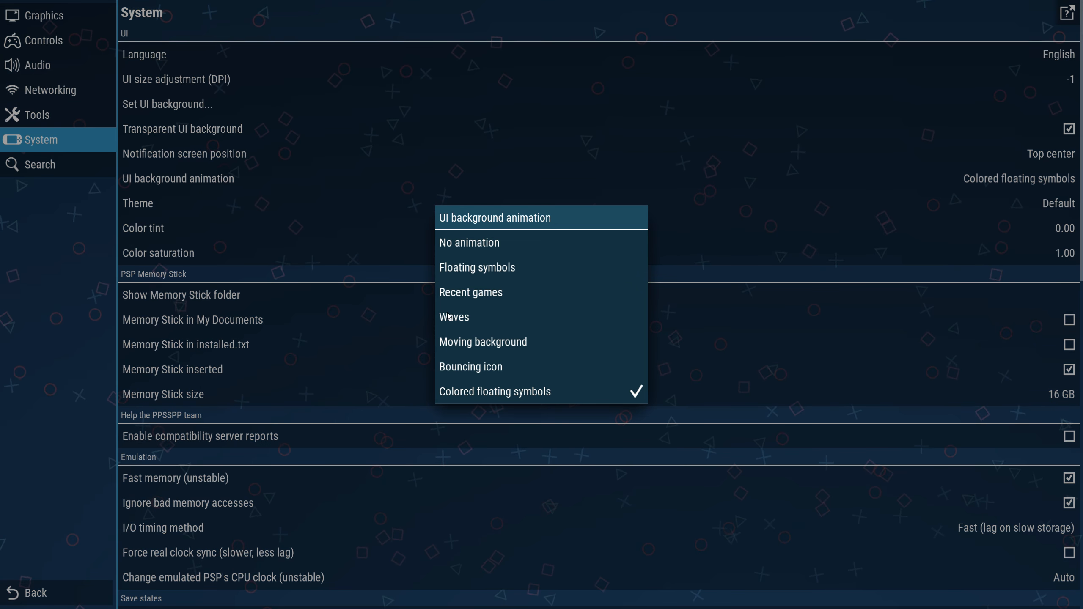
pyautogui.click(479, 364)
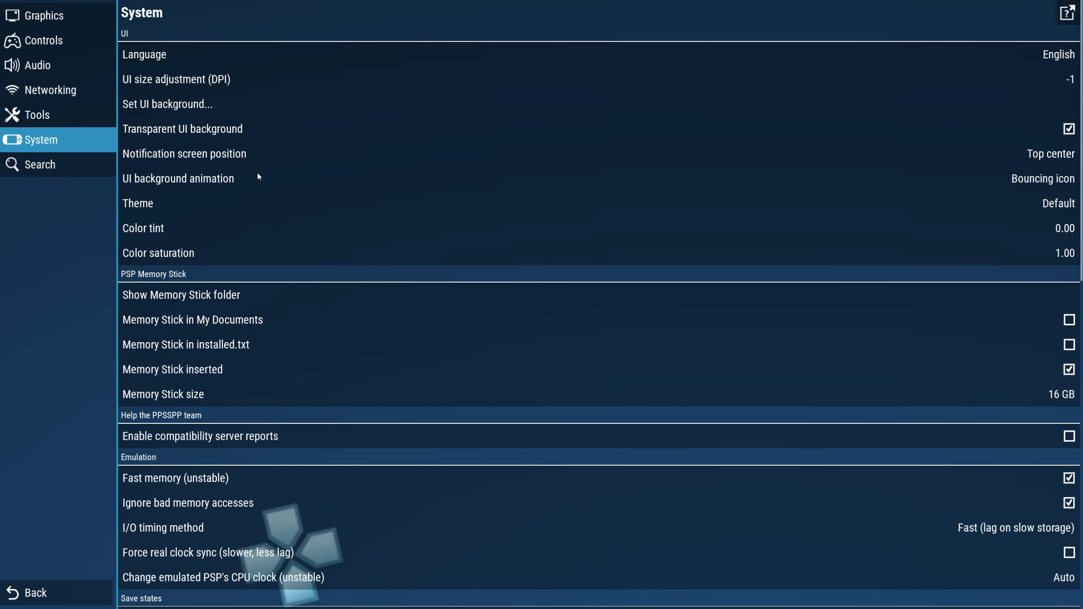
# Step: Preview the 1995, Alpine and Strawberry themes and return the theme to Default
pyautogui.click(172, 204)
pyautogui.click(450, 243)
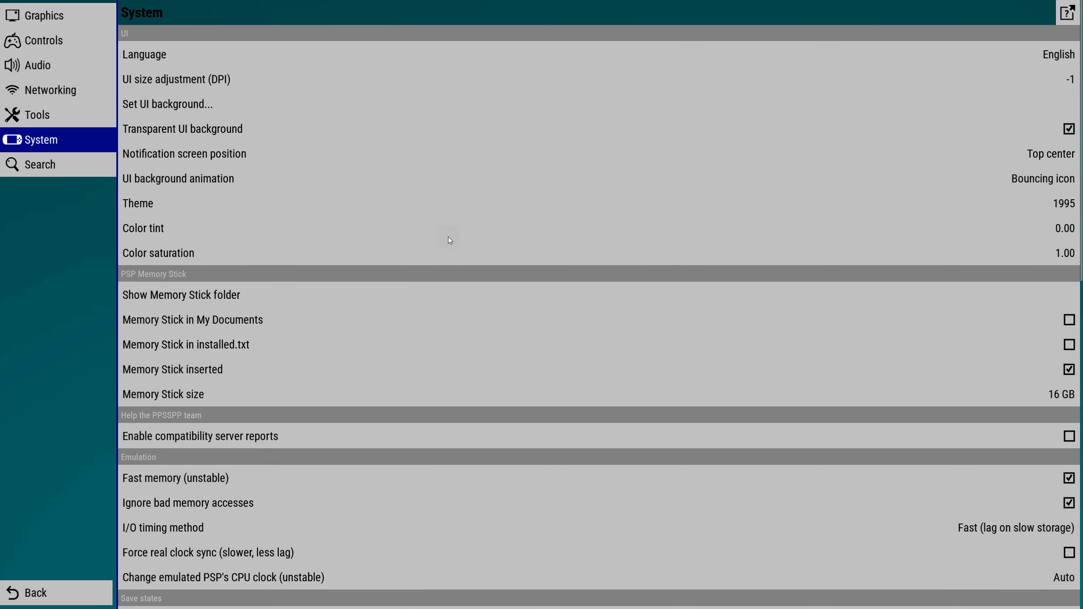
pyautogui.click(171, 203)
pyautogui.click(467, 267)
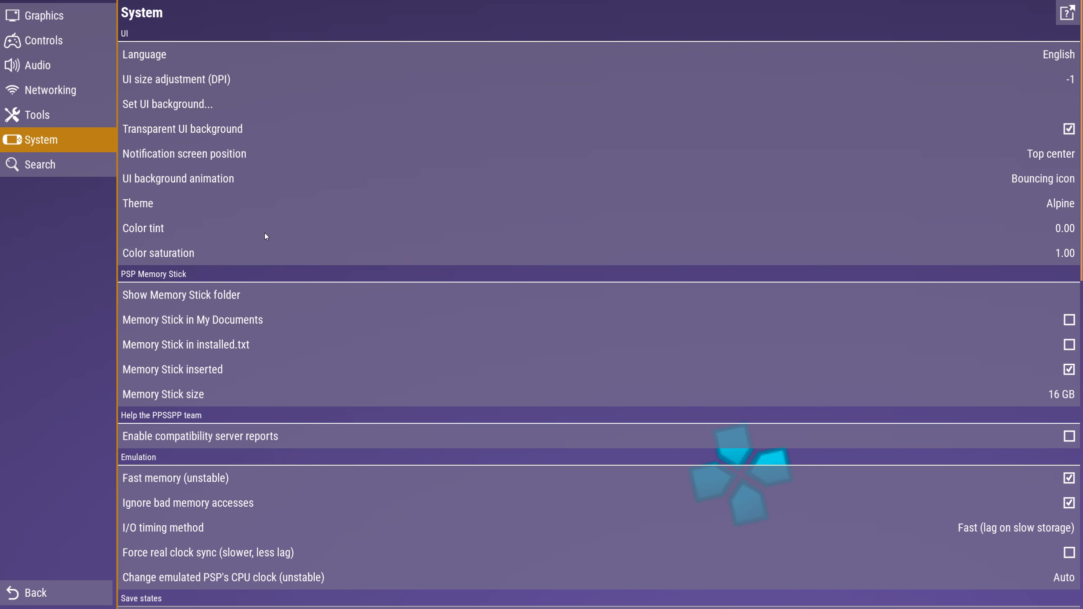
pyautogui.click(162, 203)
pyautogui.click(482, 365)
pyautogui.click(204, 199)
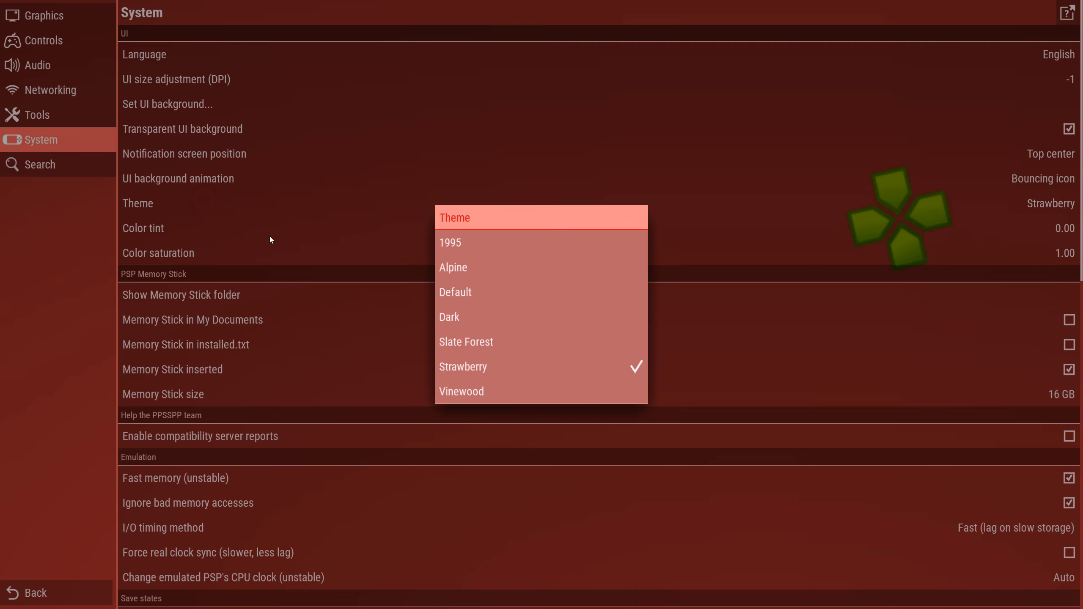
pyautogui.click(465, 290)
# Step: Try setting the Memory Stick size to 32 GB
pyautogui.scroll(-3, 315, 184)
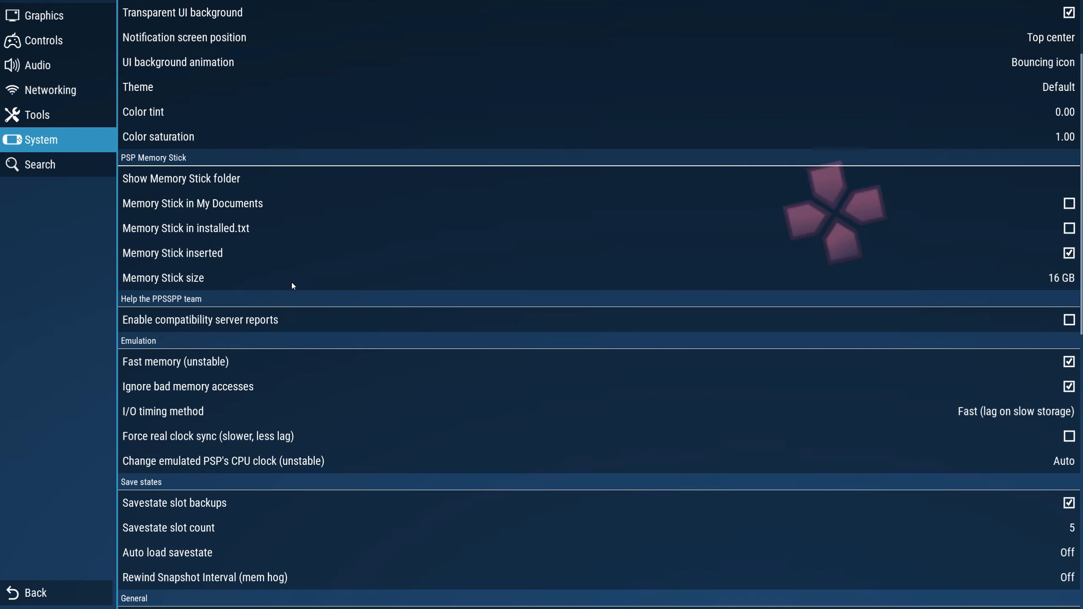
pyautogui.click(307, 282)
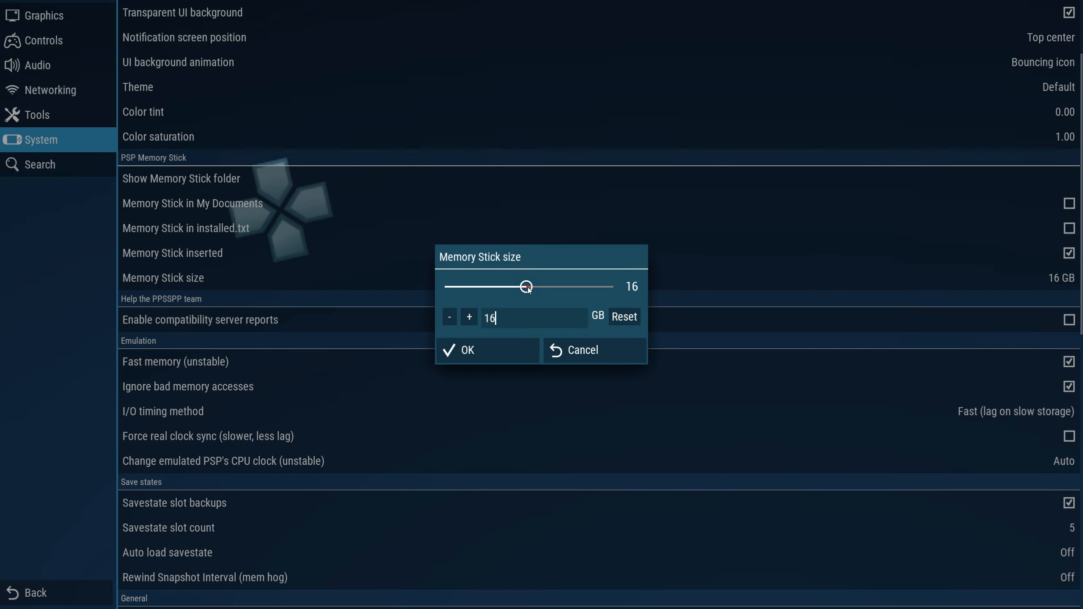
pyautogui.moveTo(529, 290); pyautogui.dragTo(687, 294)
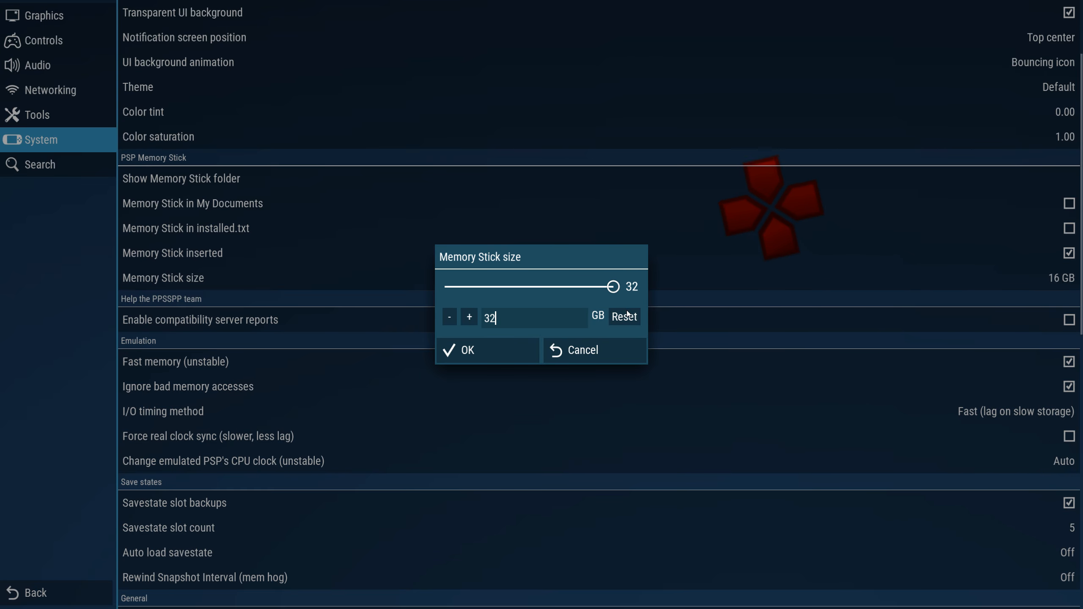
pyautogui.click(503, 350)
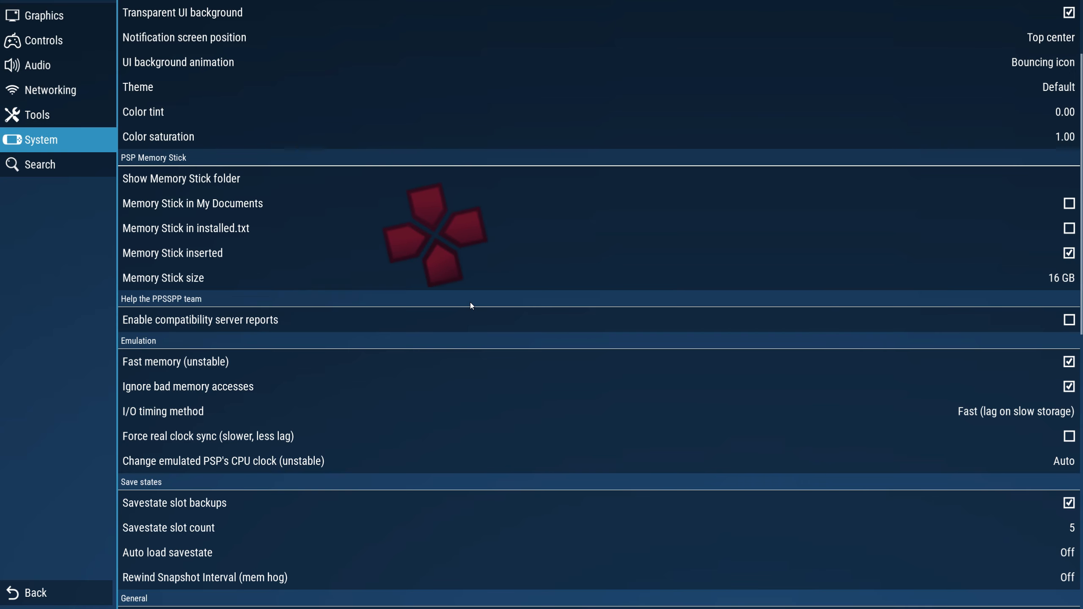
# Step: Turn off the exit confirmation by setting its delay to 0 seconds
pyautogui.scroll(-2, 470, 302)
pyautogui.scroll(-2, 382, 267)
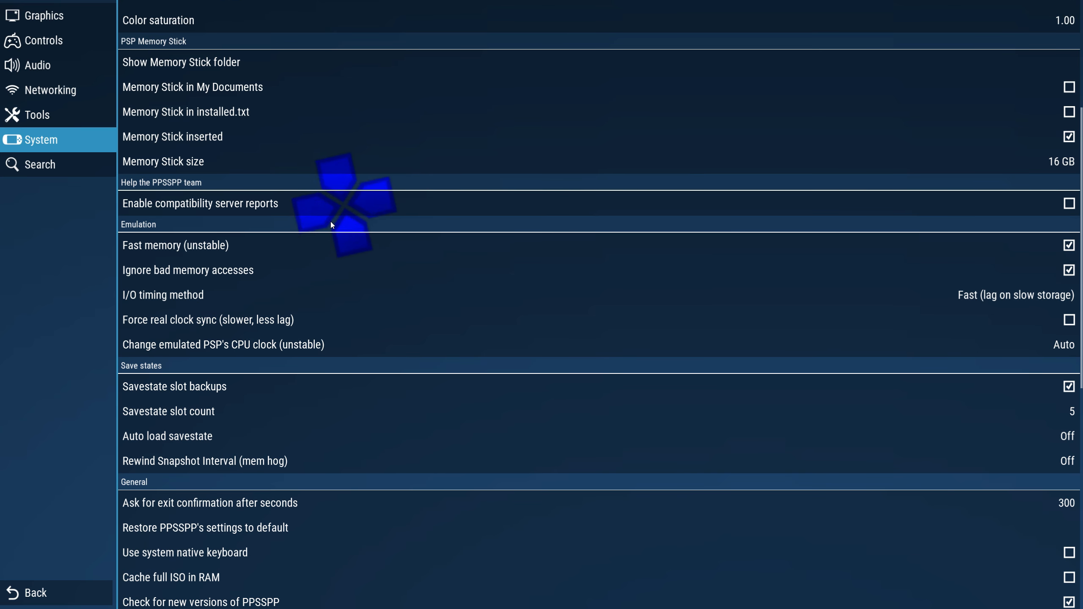
pyautogui.scroll(-10, 331, 225)
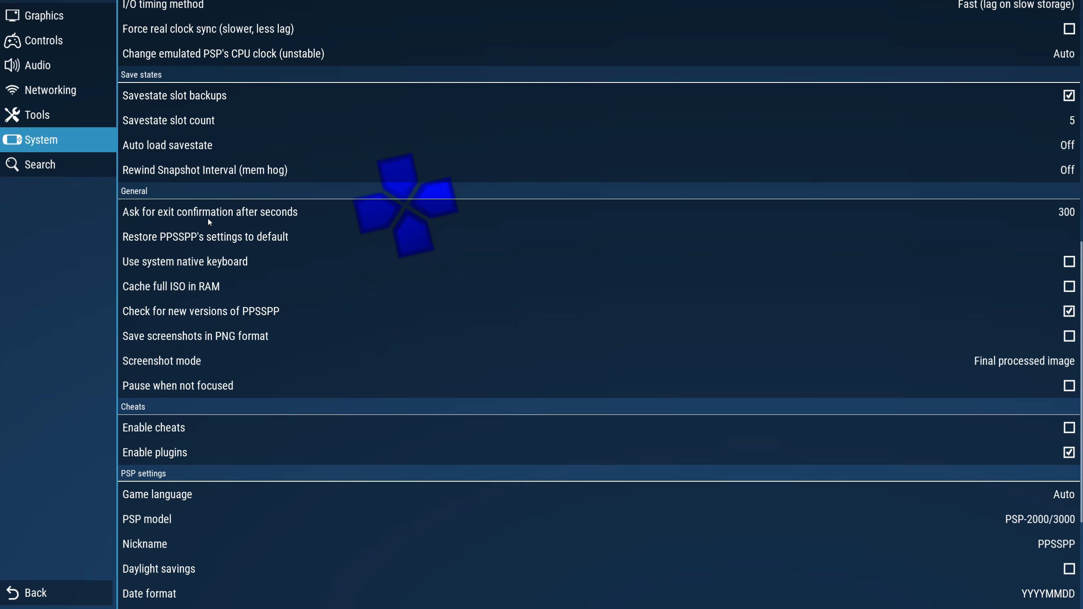
pyautogui.click(347, 222)
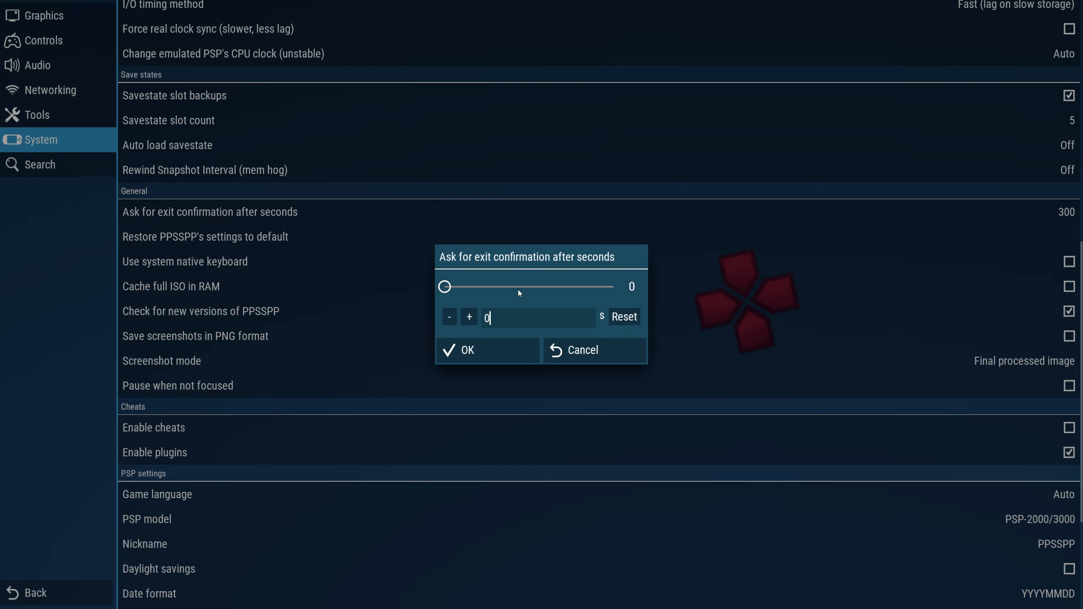
pyautogui.click(486, 346)
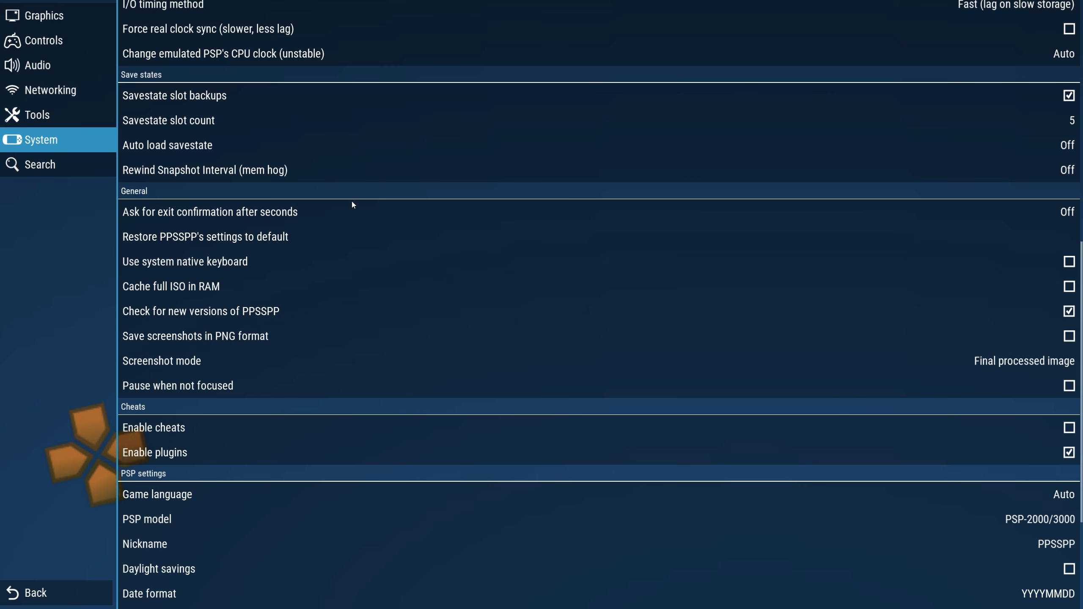
# Step: Enable cheats
pyautogui.scroll(-1, 353, 202)
pyautogui.scroll(-1, 352, 201)
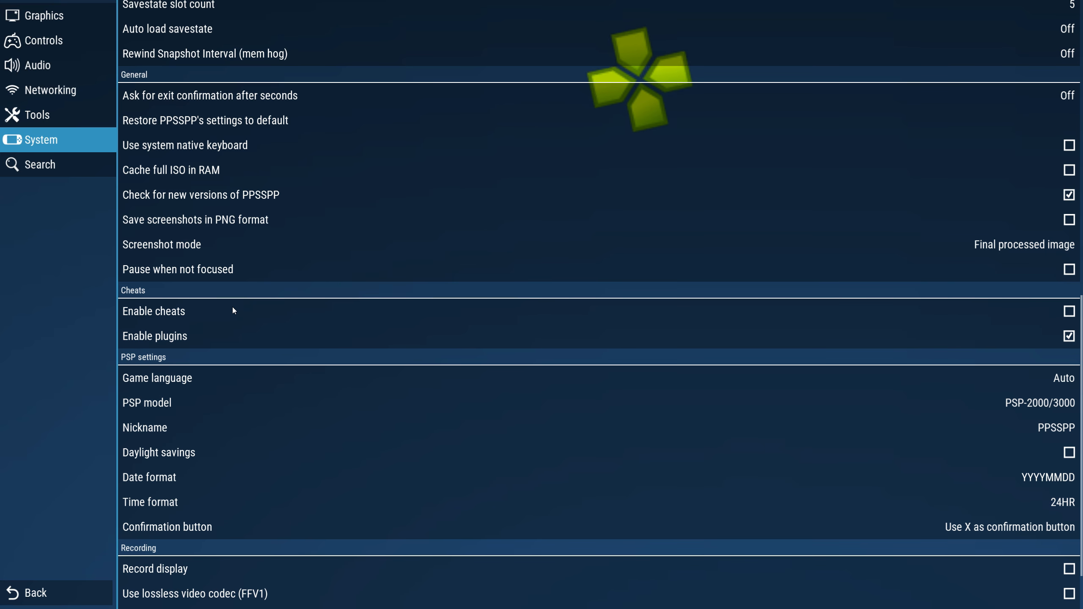
pyautogui.click(1068, 311)
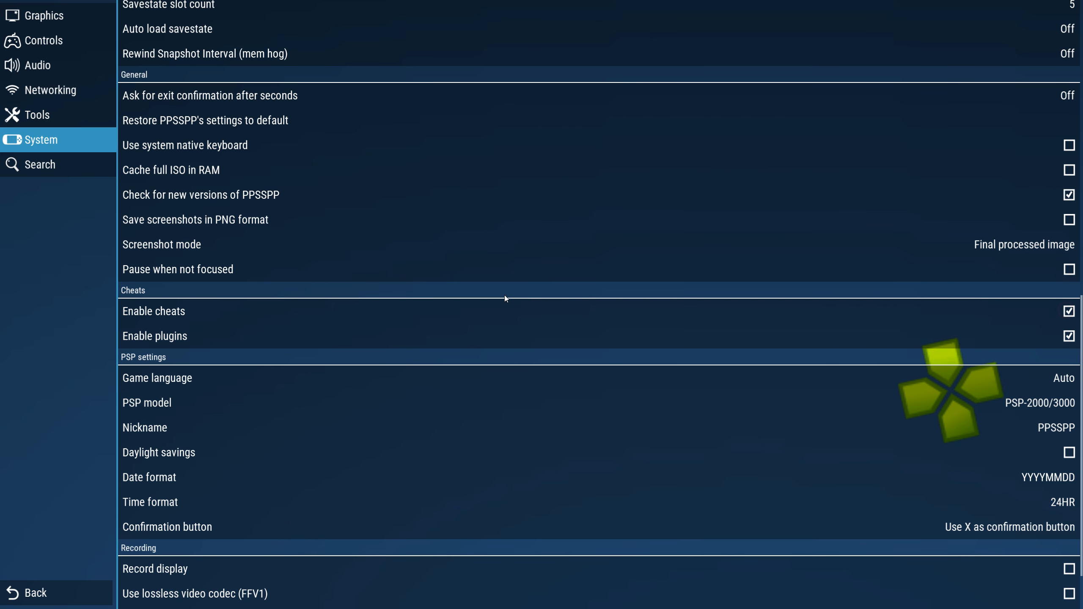
pyautogui.scroll(-1, 383, 234)
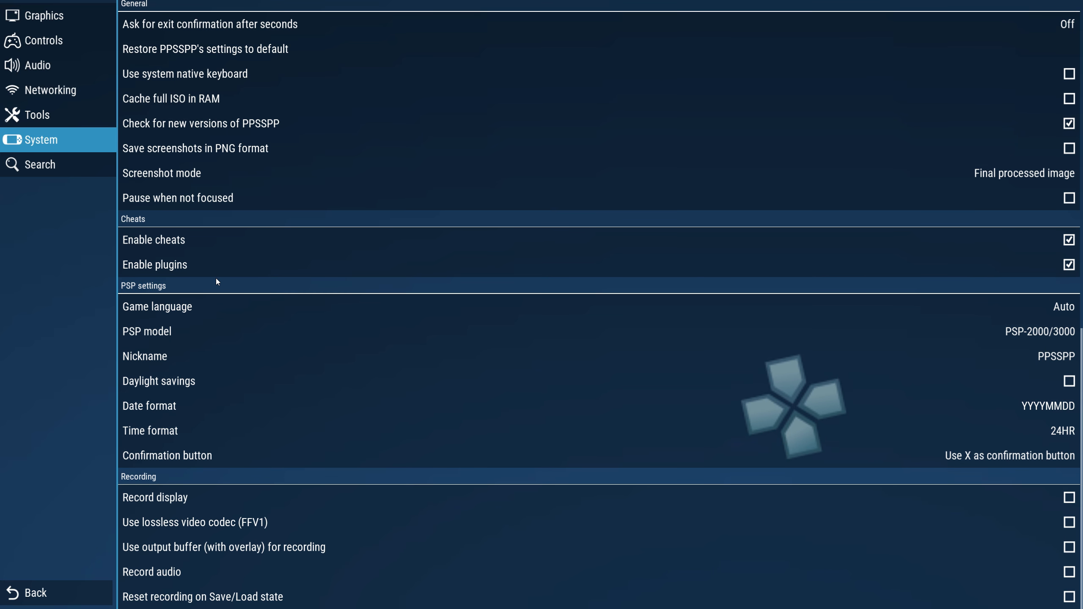